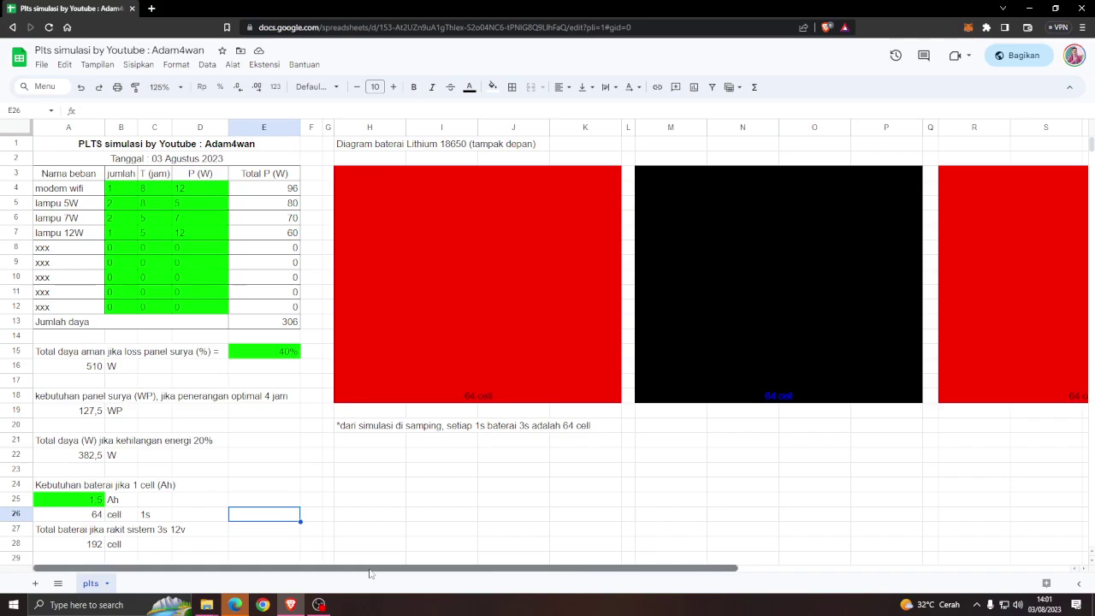
- Set the sheet's zoom level to 150%
click(179, 88)
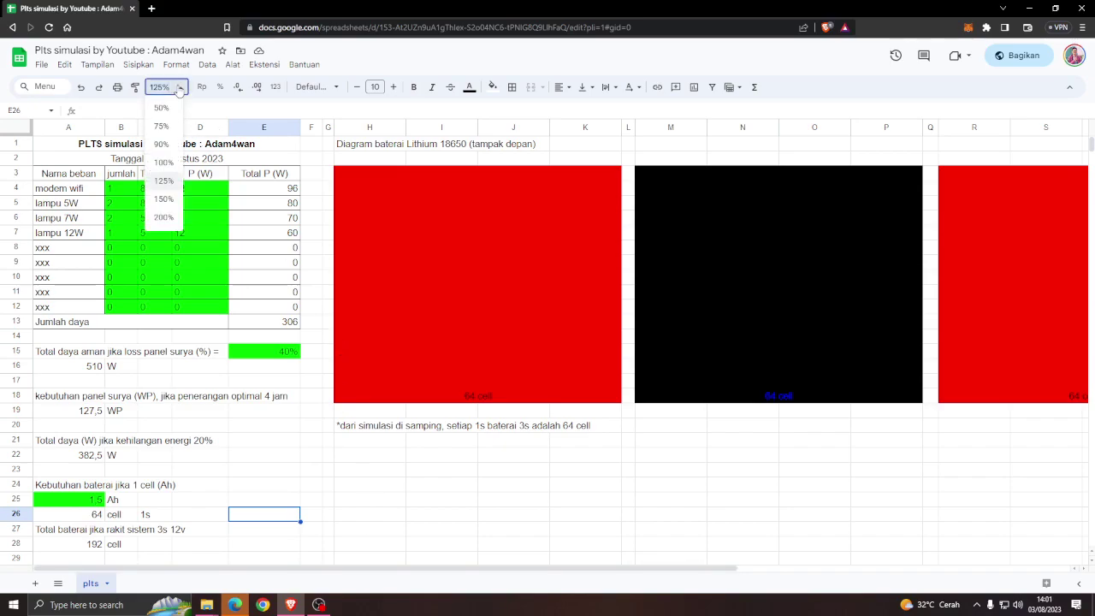
click(163, 201)
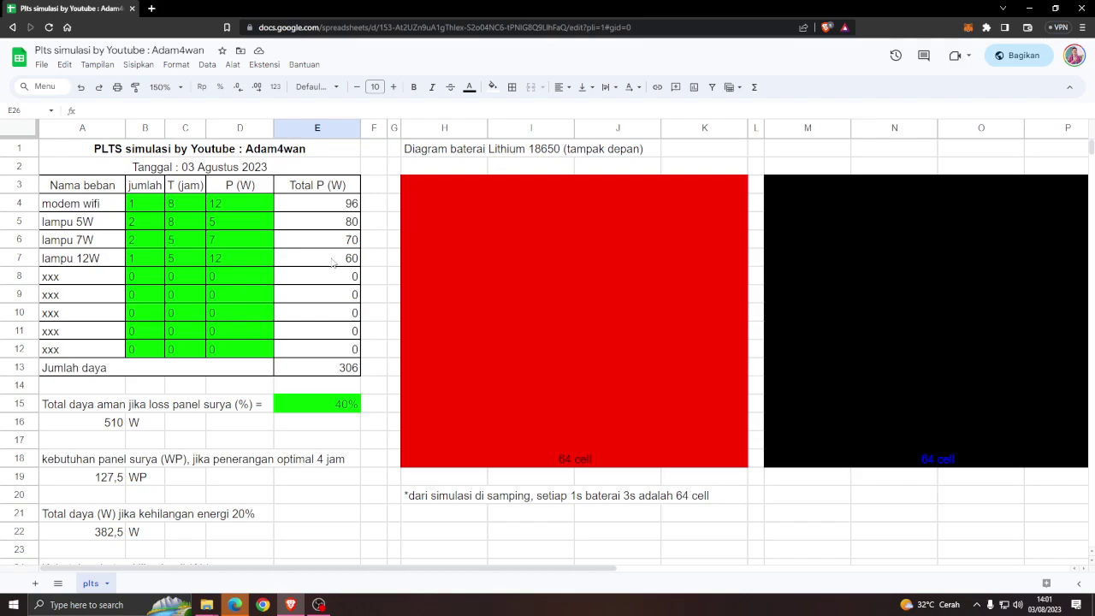
- Examine the load names and the P (W) power ratings for the modem wifi and lamp rows
click(65, 207)
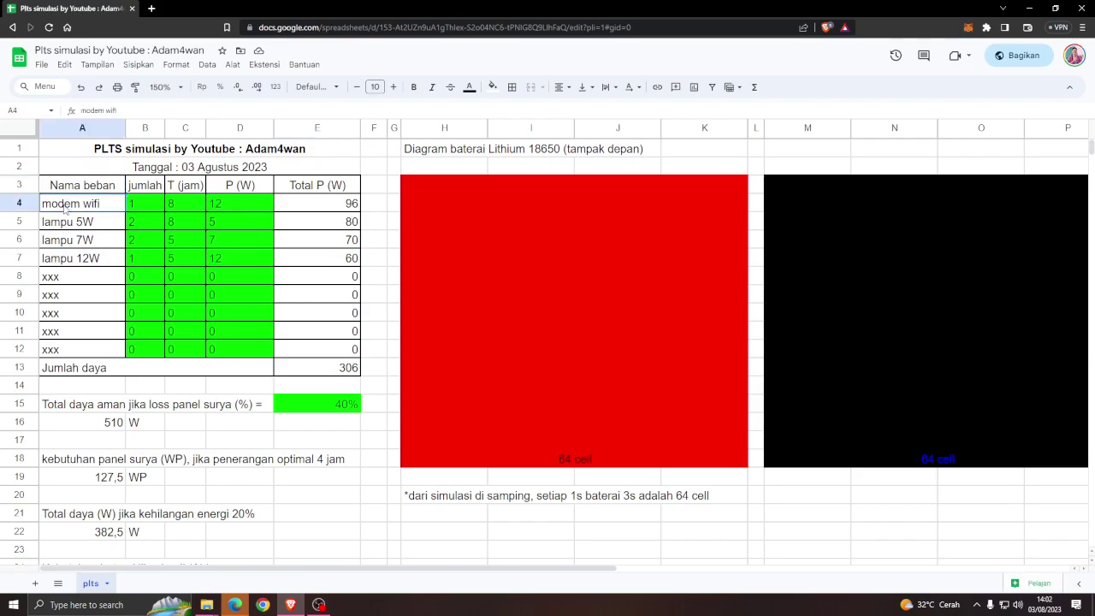
click(79, 181)
click(74, 208)
click(241, 189)
click(248, 202)
click(258, 221)
click(251, 205)
click(251, 219)
click(254, 247)
click(252, 262)
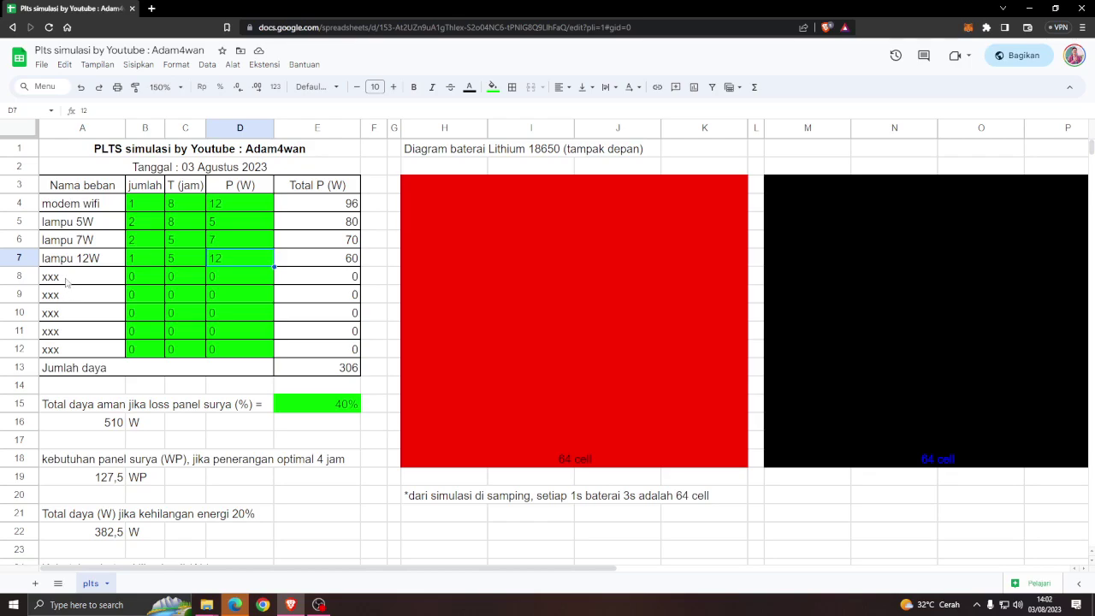
- Review the spare xxx load rows in the Nama beban column that are available for extra devices
click(69, 278)
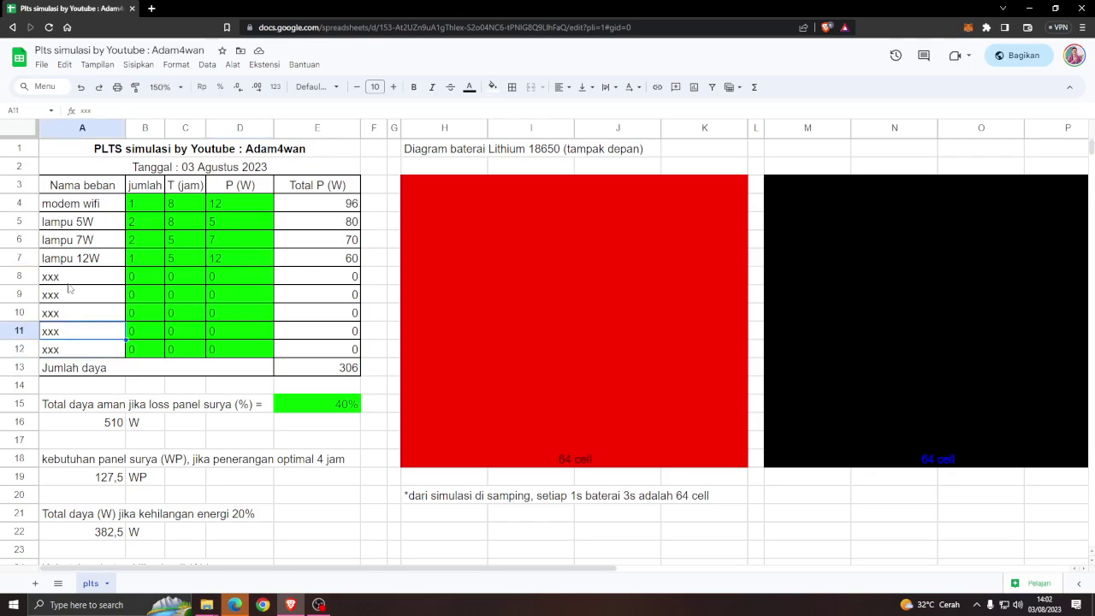
click(74, 296)
click(74, 313)
click(73, 331)
click(71, 285)
click(79, 315)
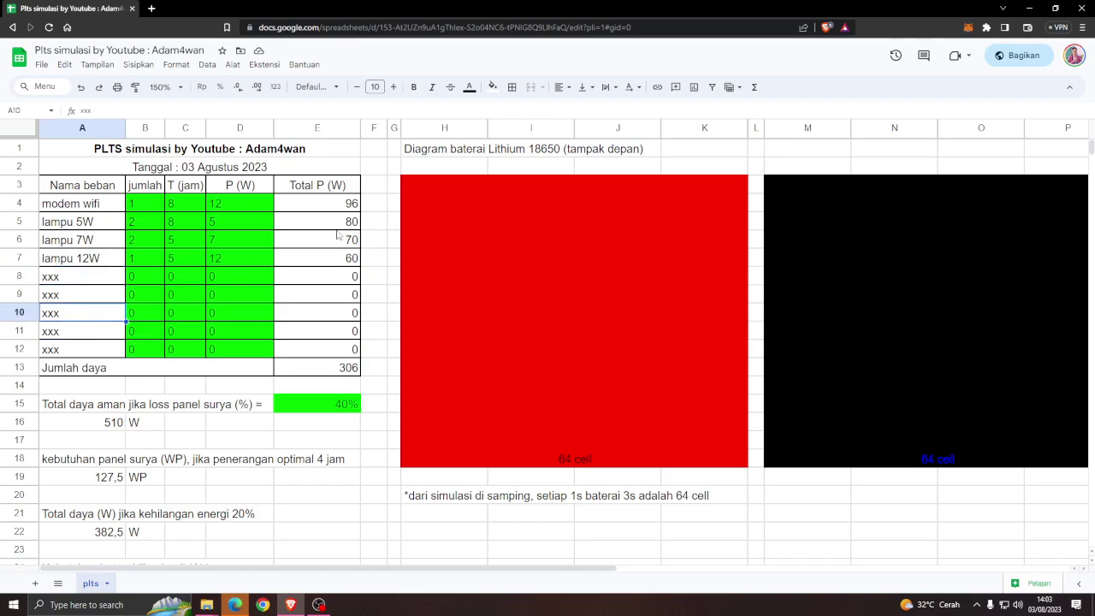
- Inspect the modem wifi quantity and hours, the Total P (W) formulas of the loads, and the Jumlah daya sum formula
click(142, 208)
drag(142, 207, 184, 209)
click(324, 207)
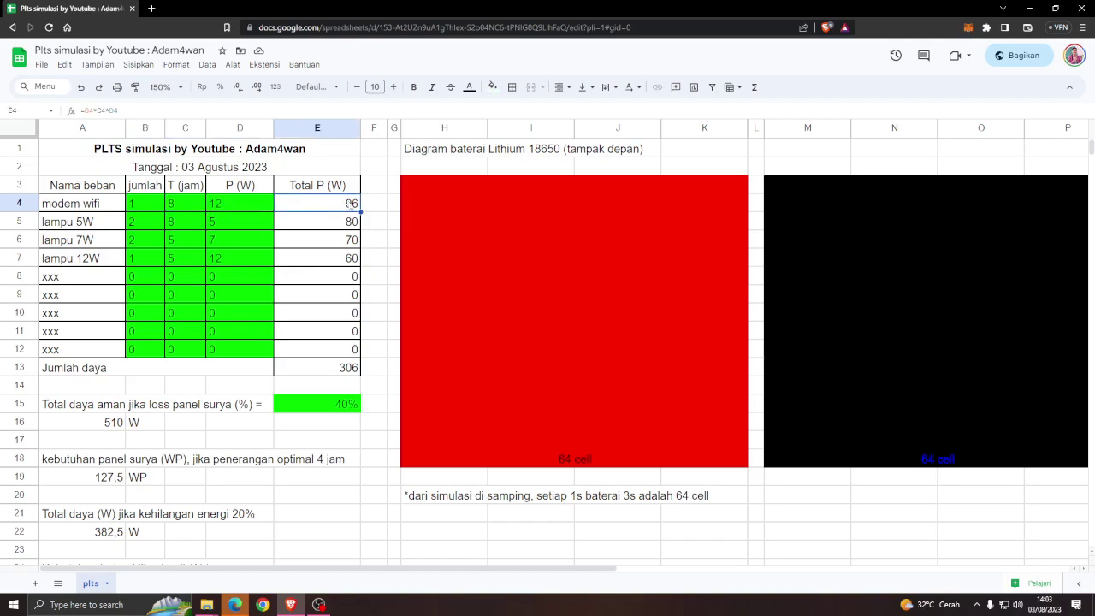
click(352, 222)
click(350, 252)
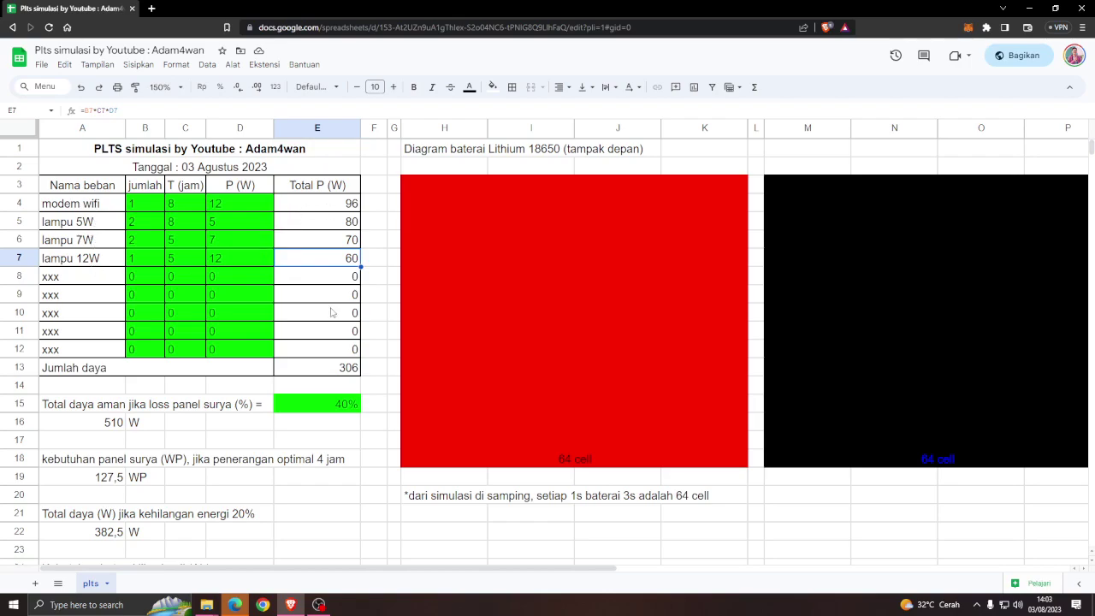
click(352, 368)
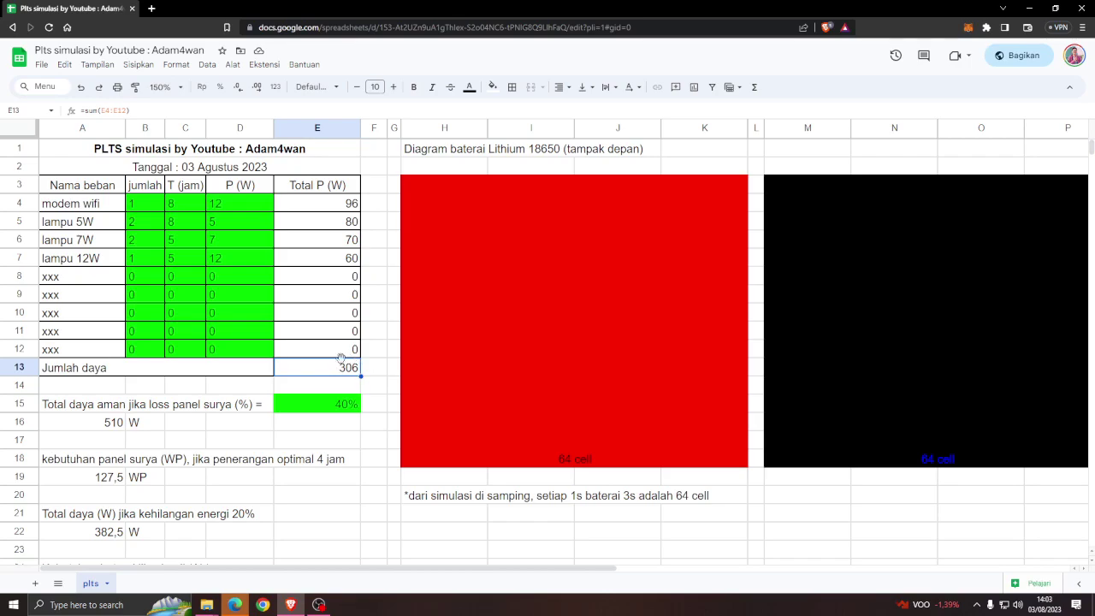
- Inspect the solar panel loss percentage in E15 and the safe total power formula in A16 against the total load
scroll(340, 358, down, 2)
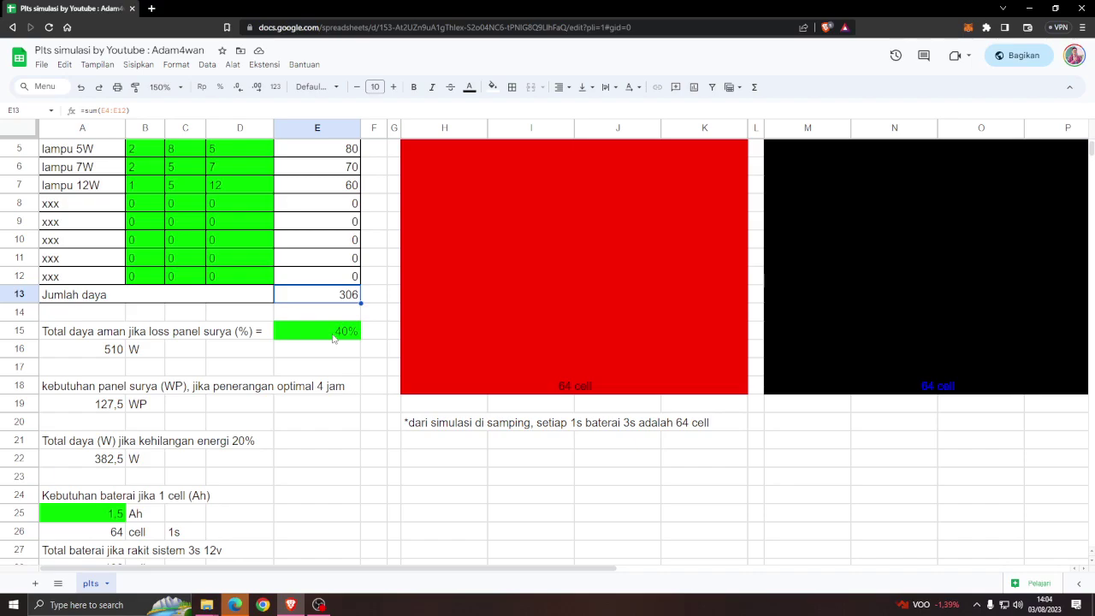
click(333, 337)
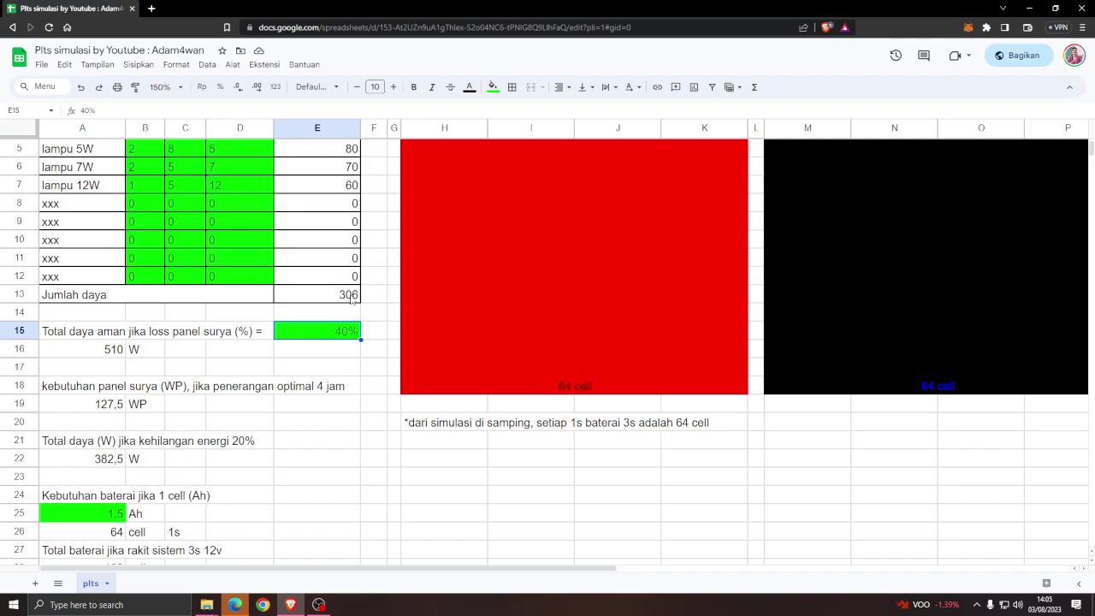
click(352, 297)
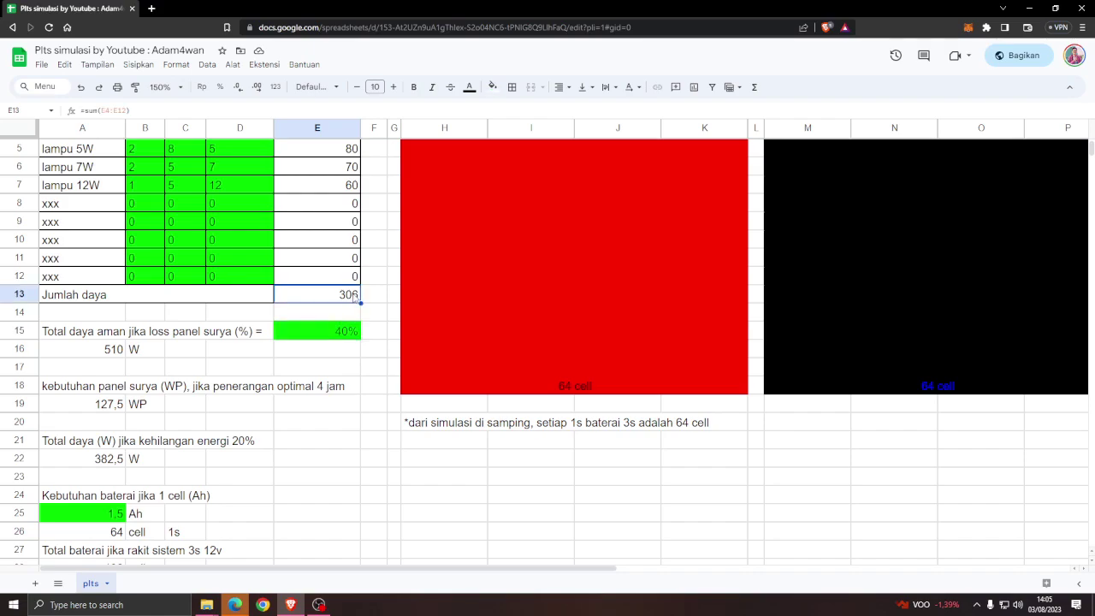
scroll(340, 305, up, 1)
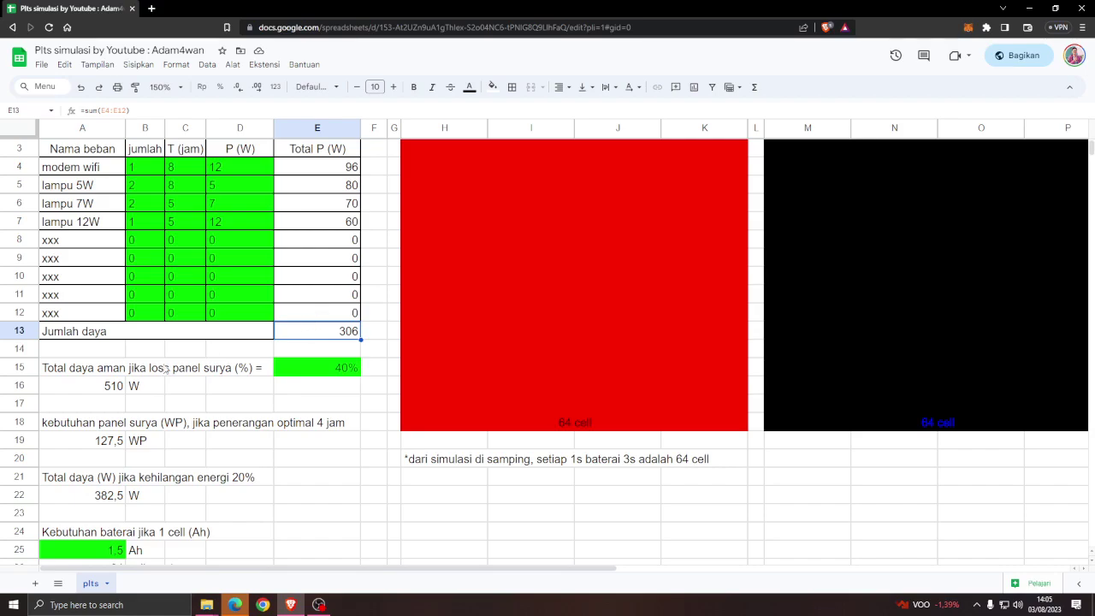
click(111, 386)
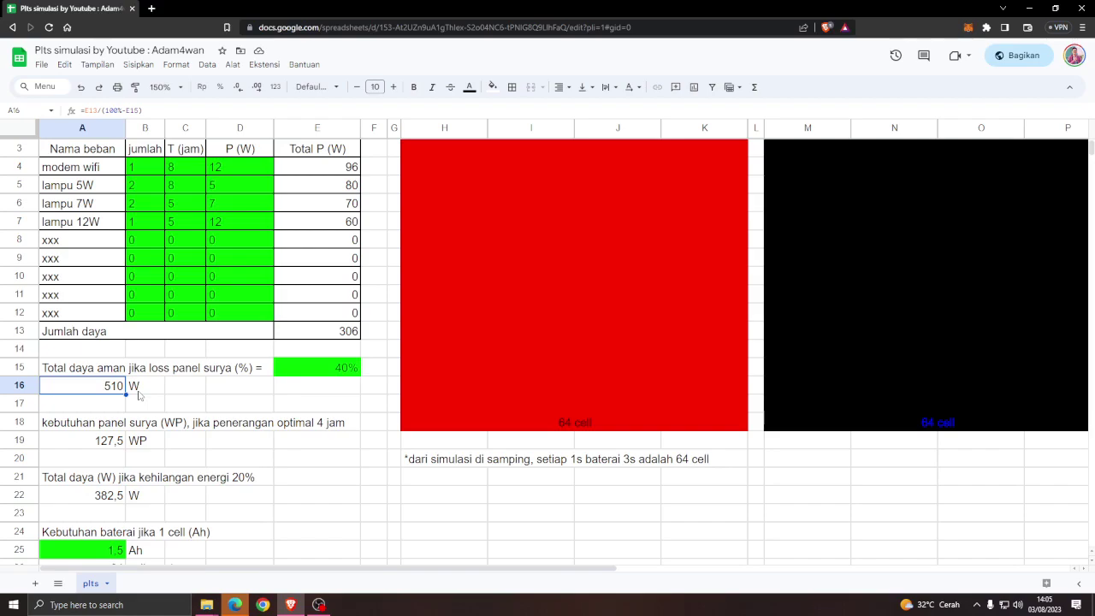
- Compare the solar panel requirement (WP) formula in A19 with the safe total power in A16 for 4 optimal sun hours
click(329, 428)
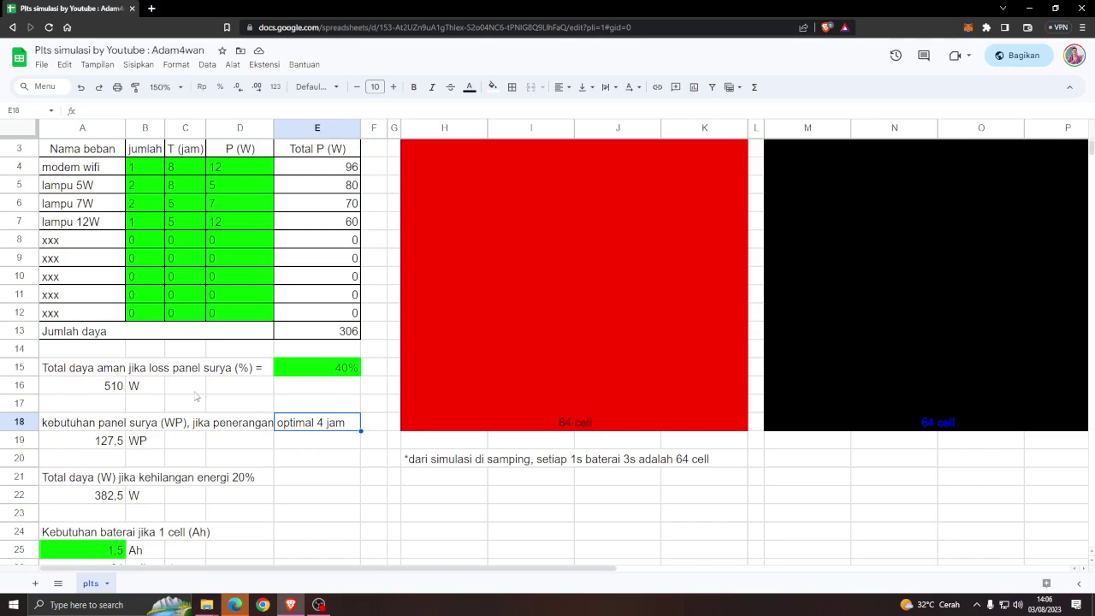
click(98, 390)
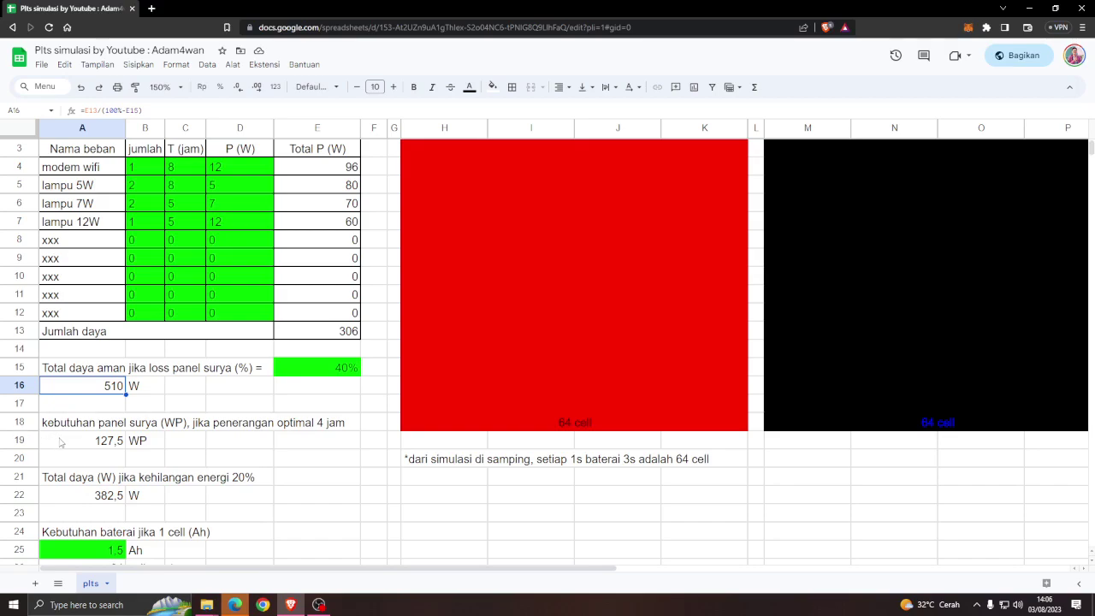
click(98, 441)
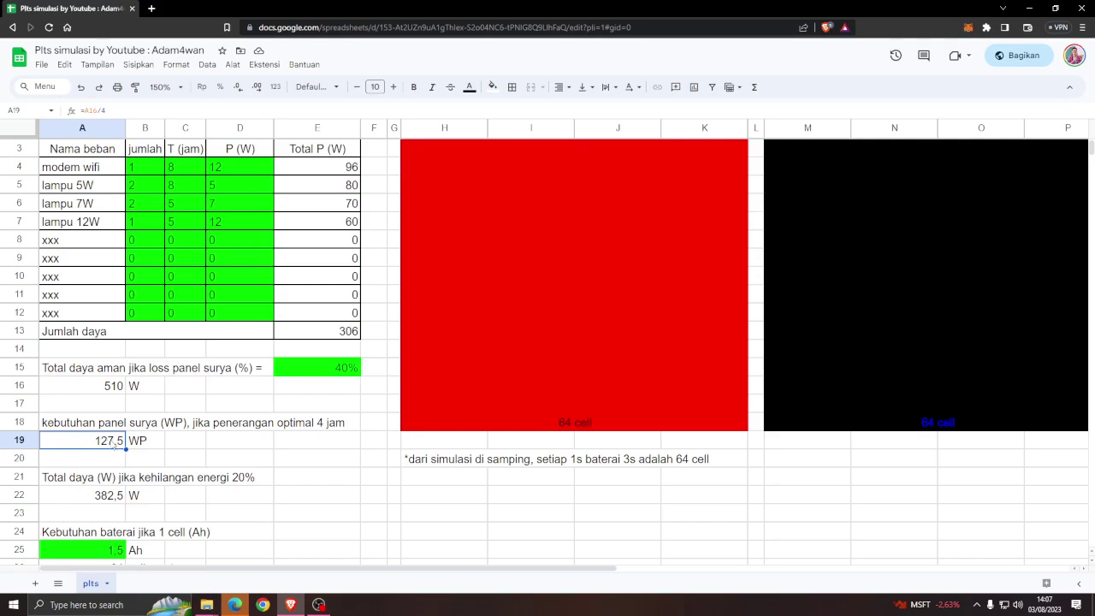
click(117, 391)
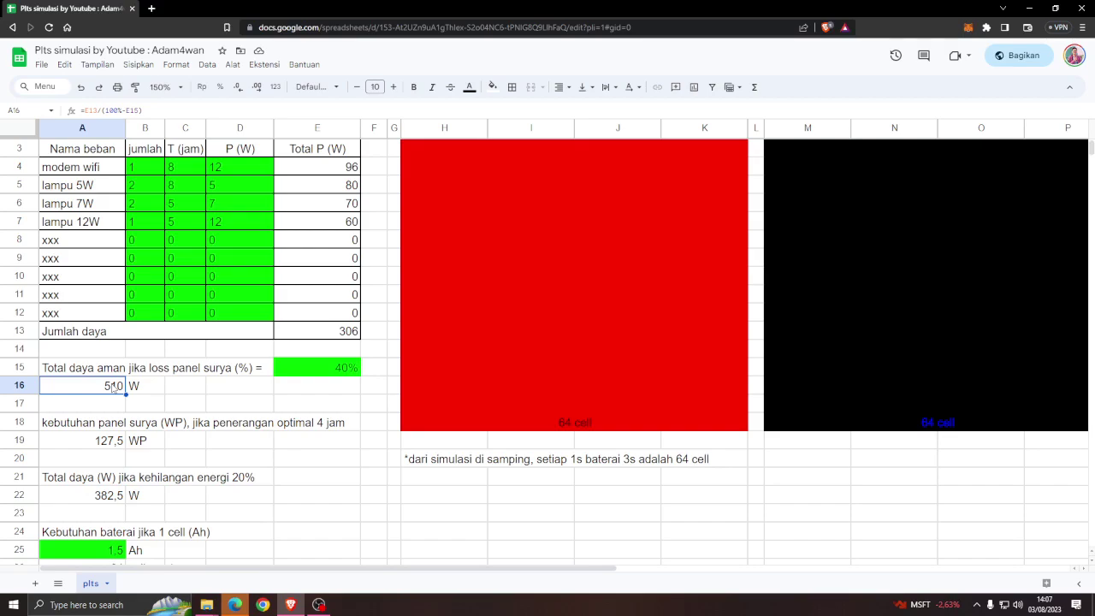
click(118, 447)
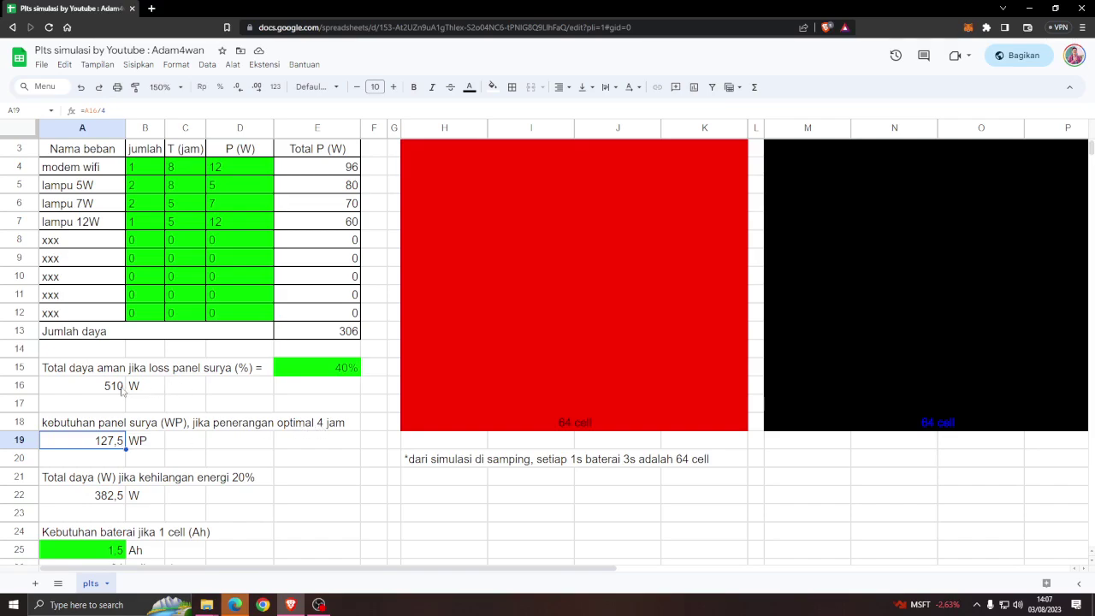
click(123, 389)
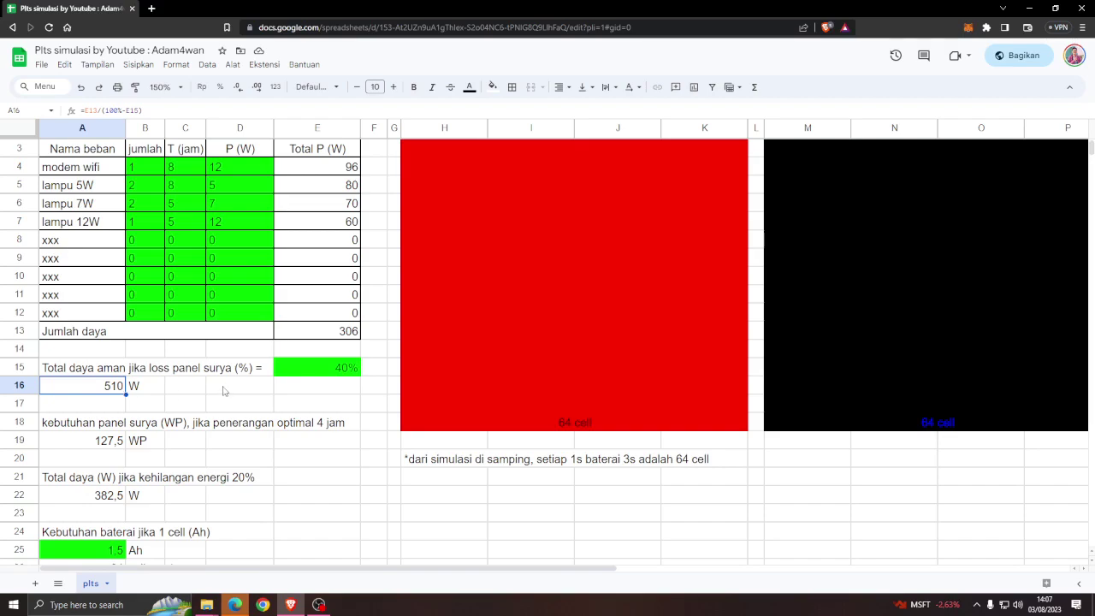
- Examine how the total power with 20% energy loss in A22 is calculated from the Jumlah daya total in E13
scroll(226, 390, down, 2)
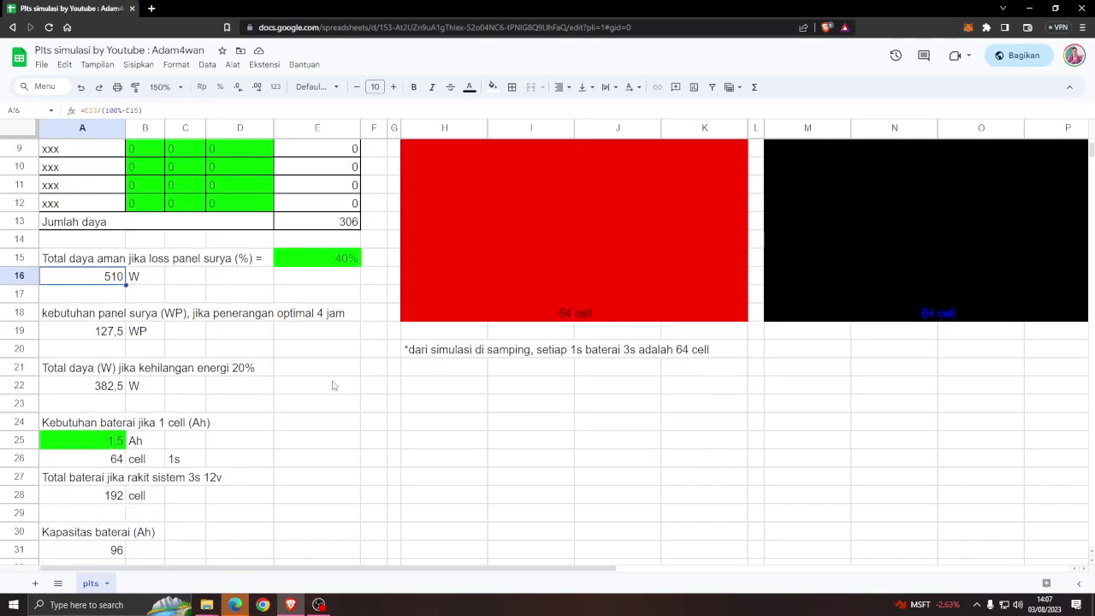
click(349, 221)
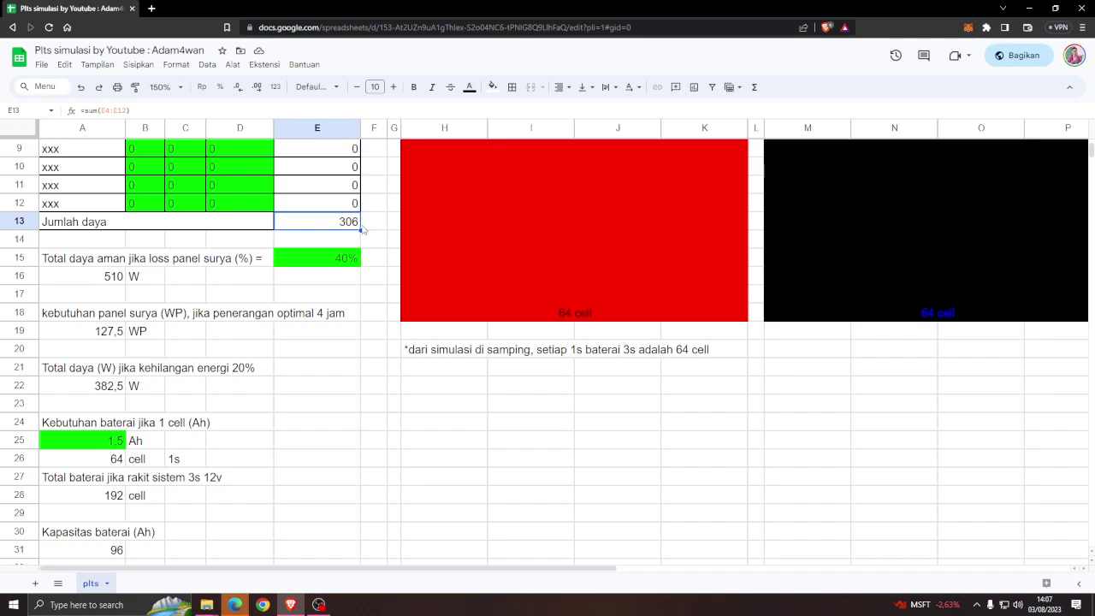
scroll(350, 260, up, 3)
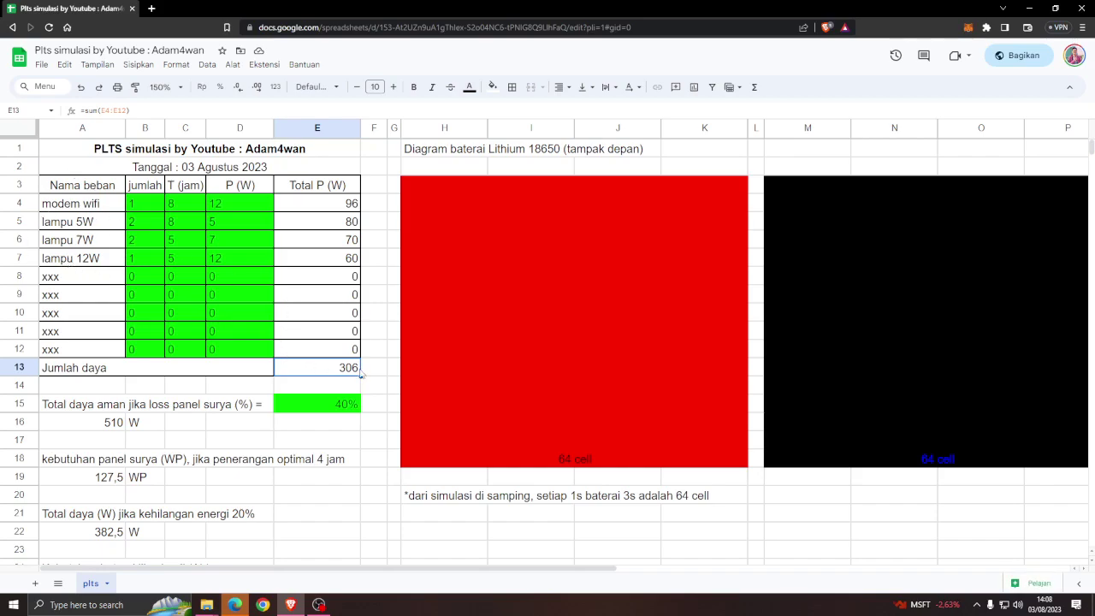
scroll(368, 333, down, 2)
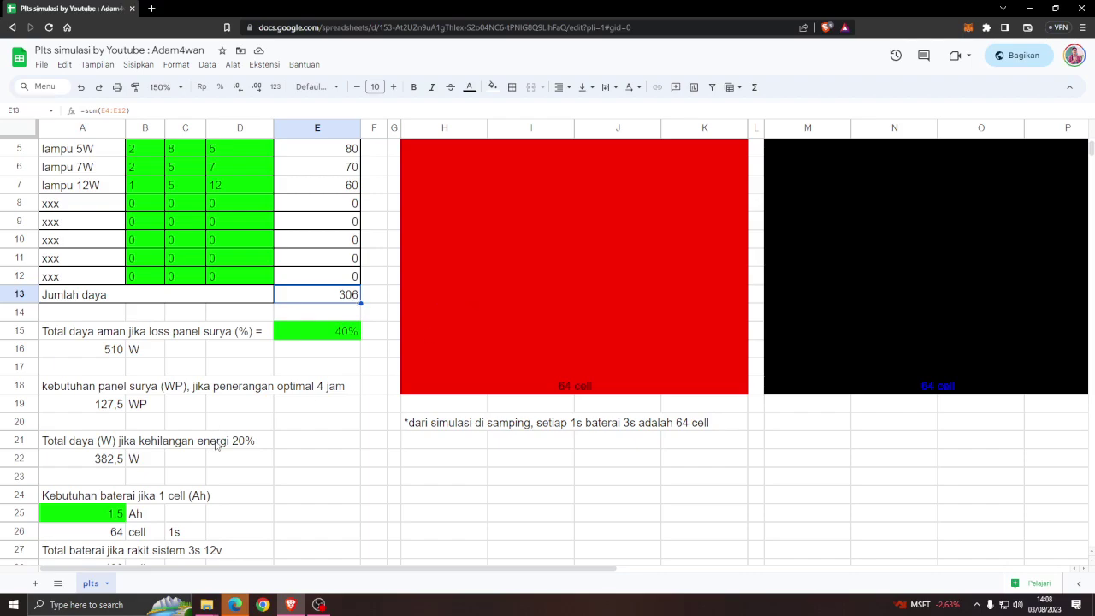
click(218, 444)
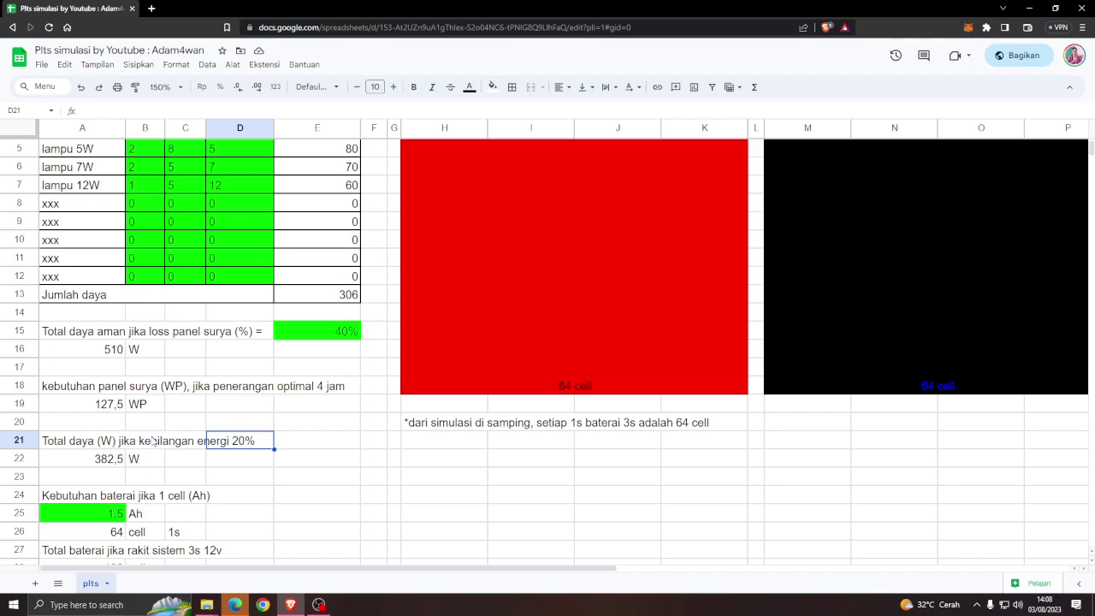
scroll(154, 441, up, 1)
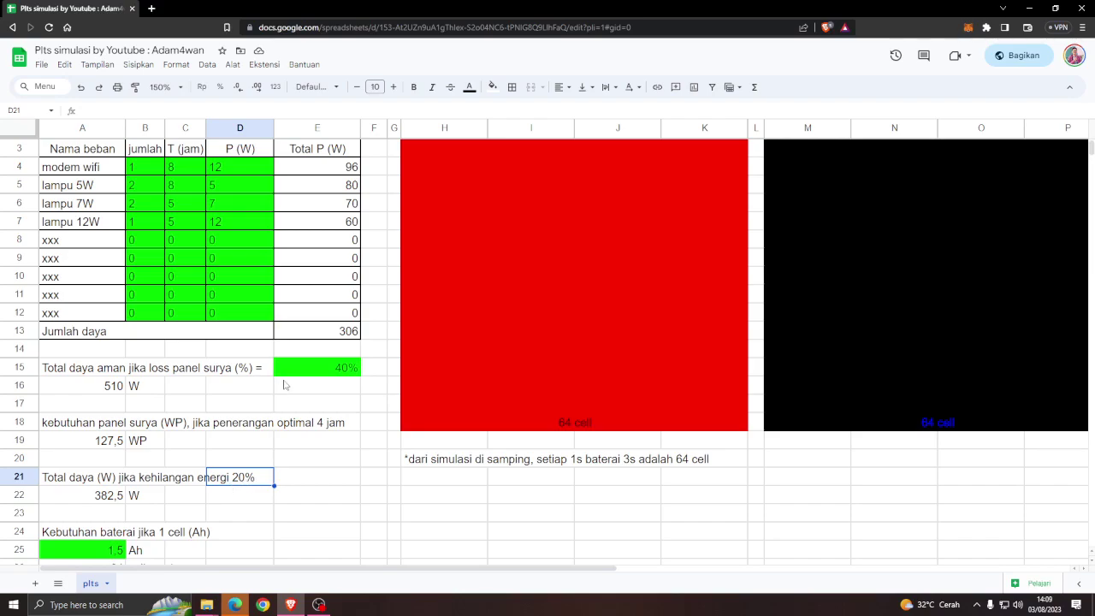
scroll(301, 400, down, 3)
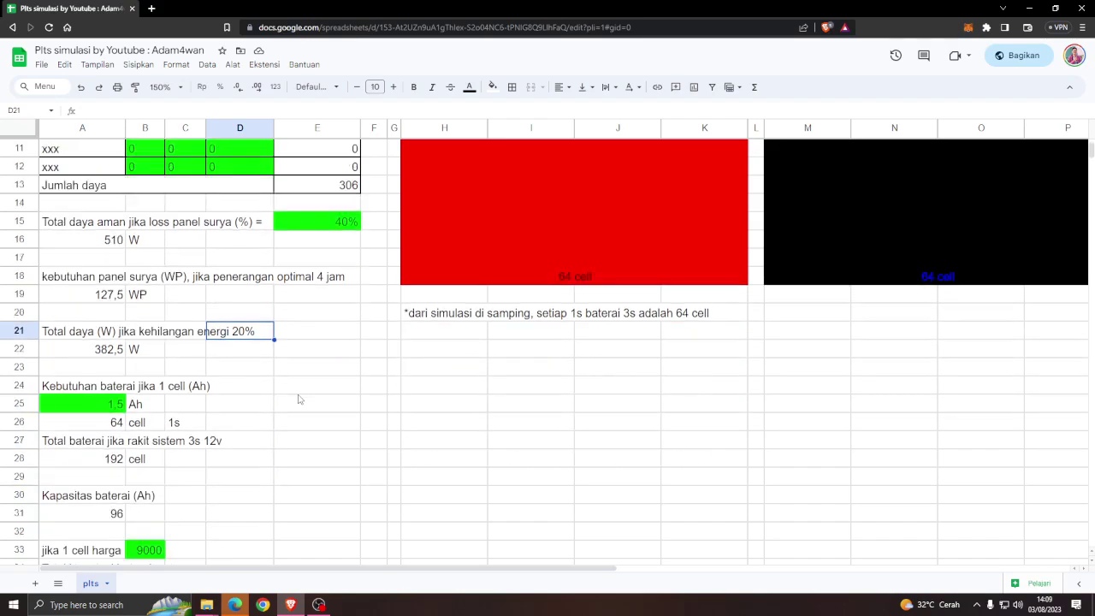
click(107, 351)
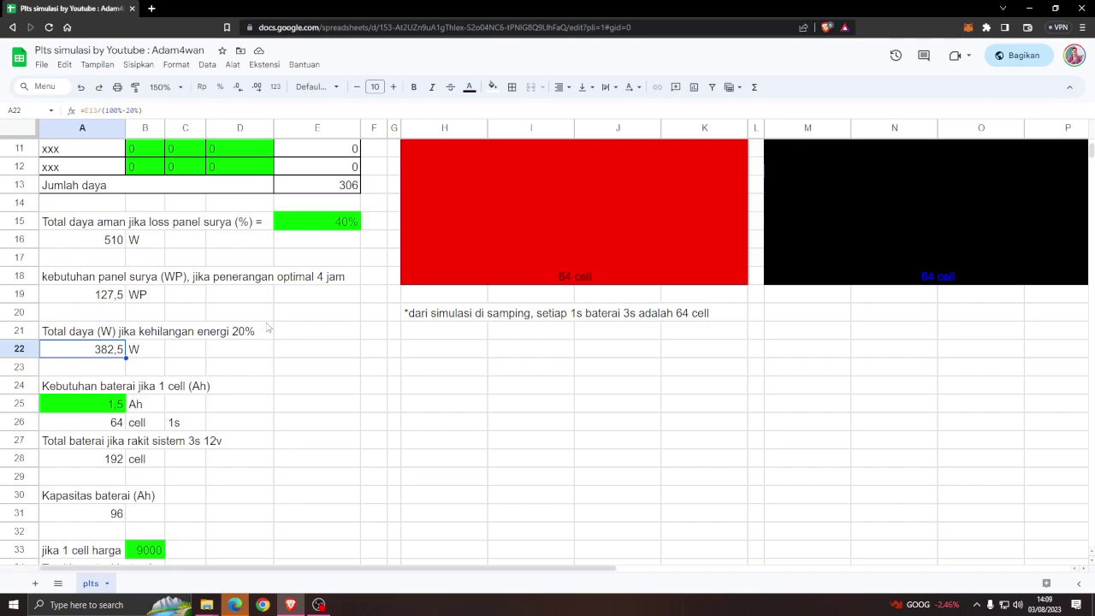
- Inspect the battery section's price per cell, capacity per cell and 1s cell count formula, and compare them with the load table
scroll(266, 328, down, 1)
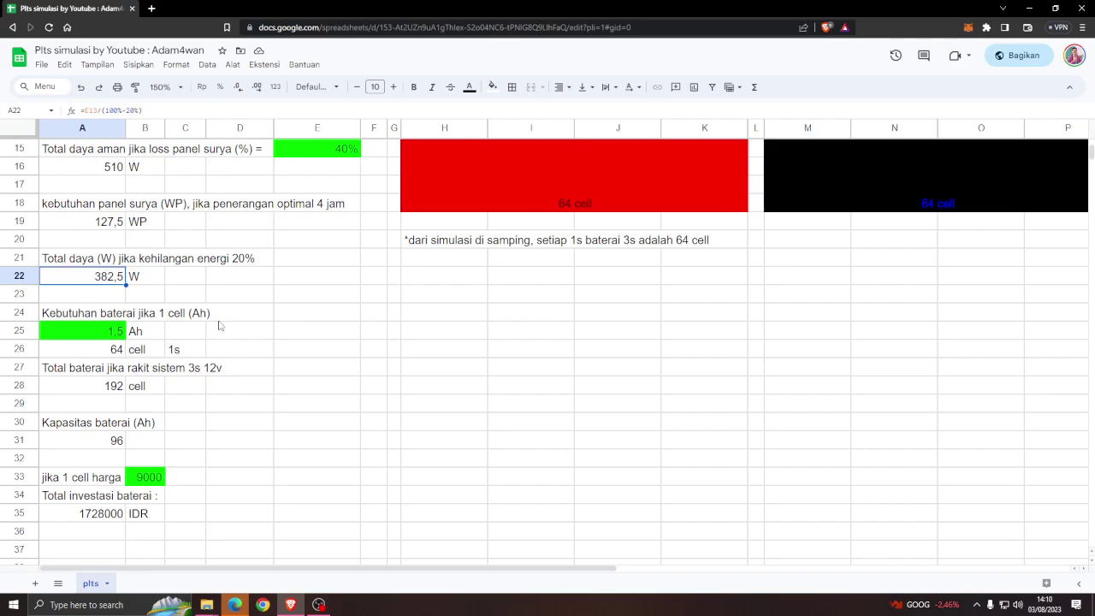
click(158, 485)
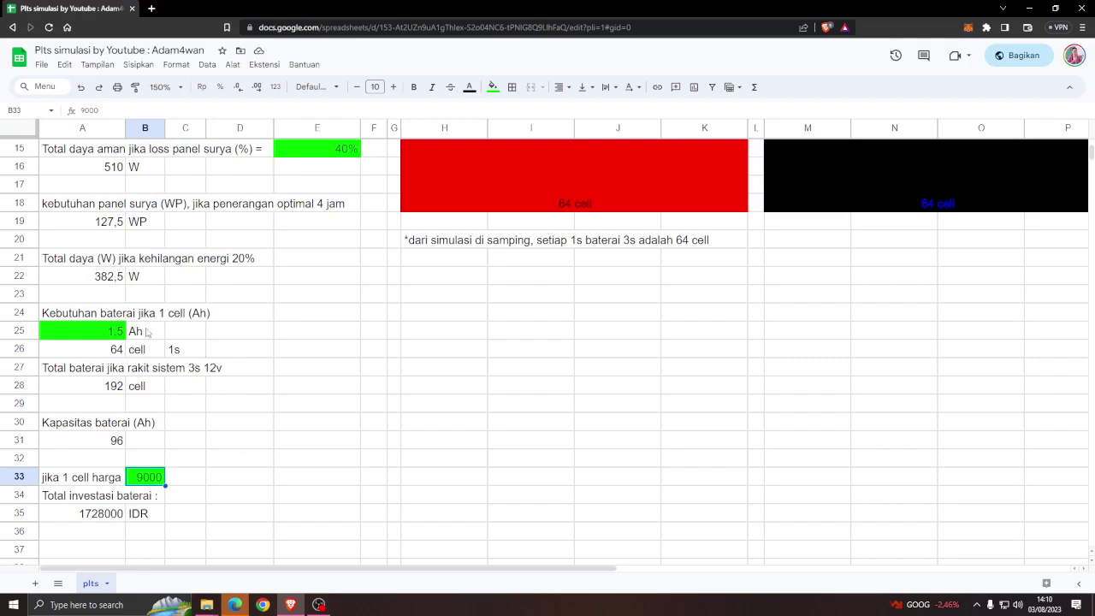
click(116, 334)
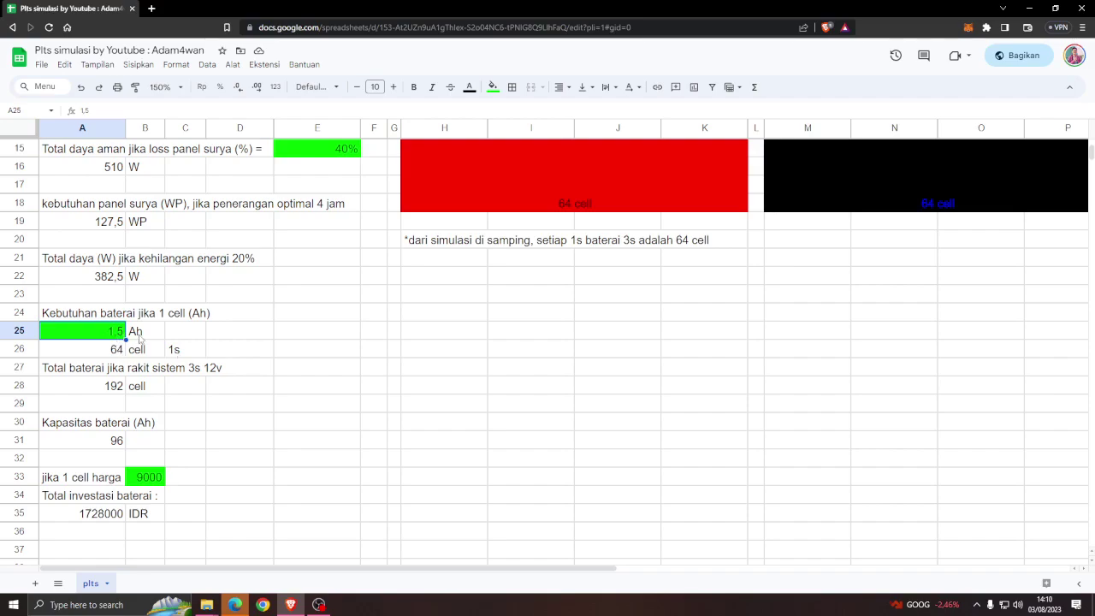
click(174, 349)
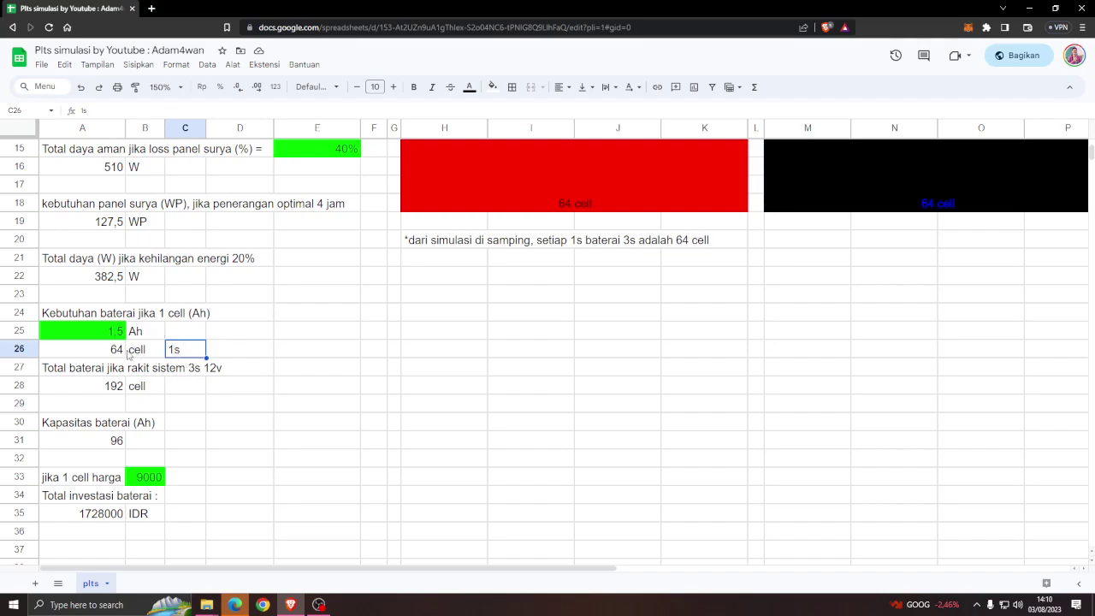
click(118, 354)
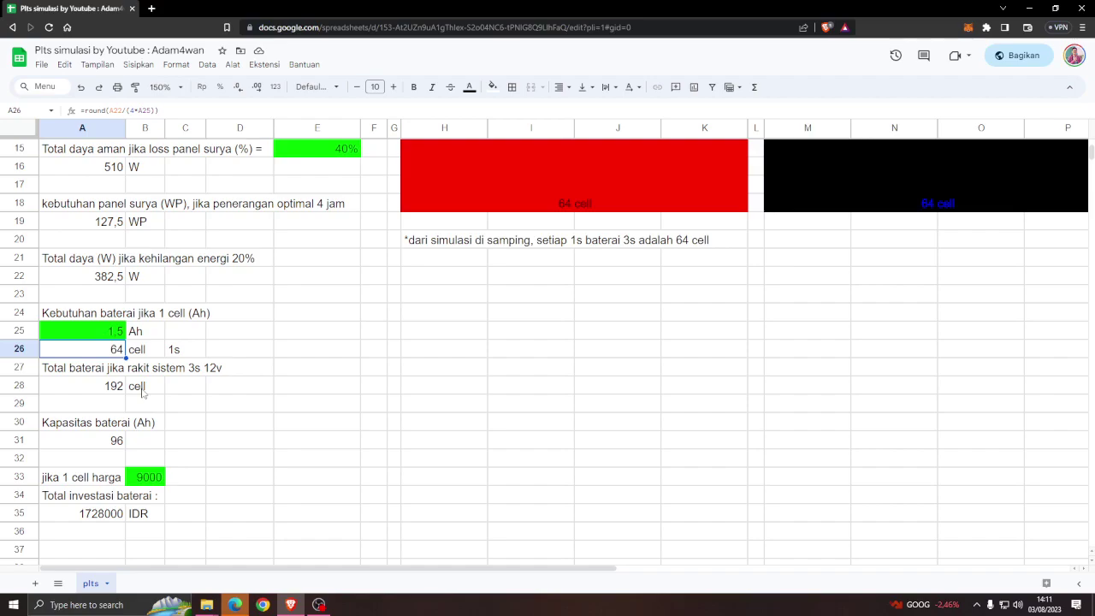
scroll(142, 392, up, 6)
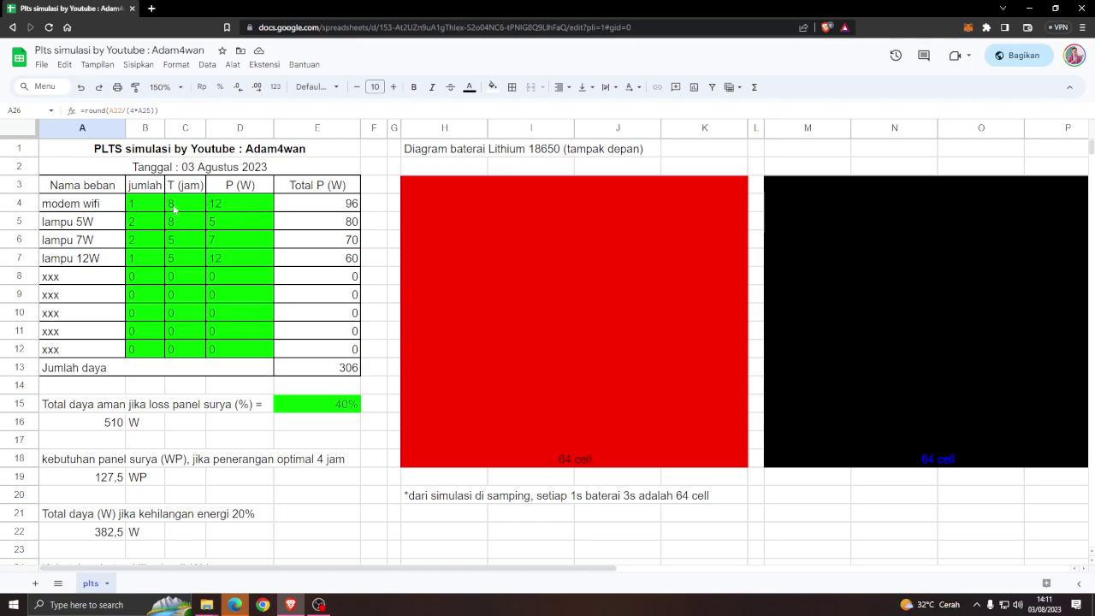
scroll(222, 198, down, 6)
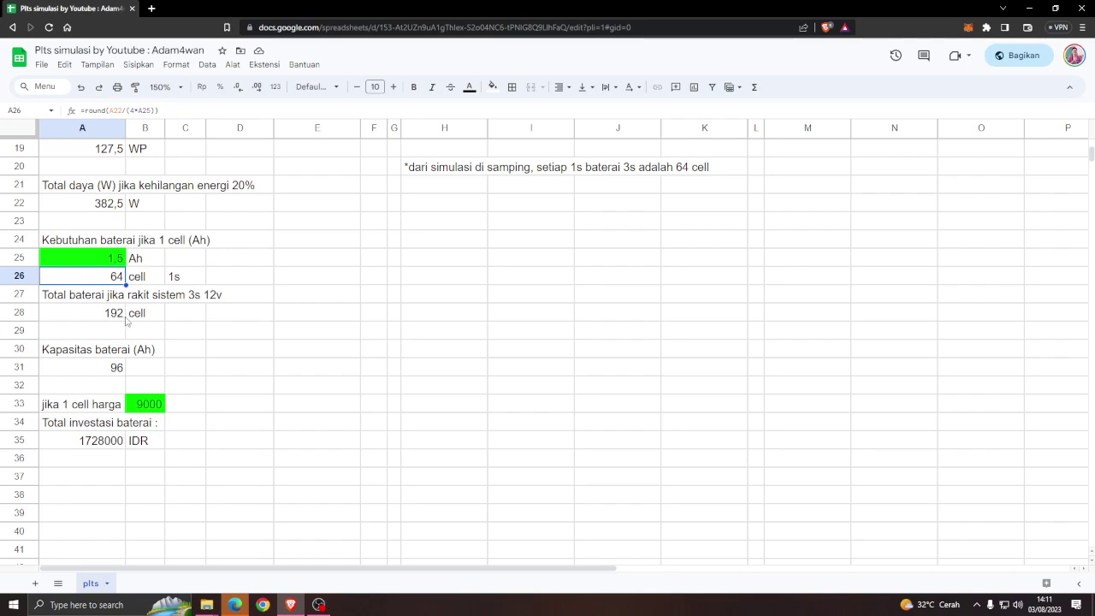
- Add the unit Ah beside the battery capacity value, in cell B31
click(146, 368)
text(Ah)
key(Return)
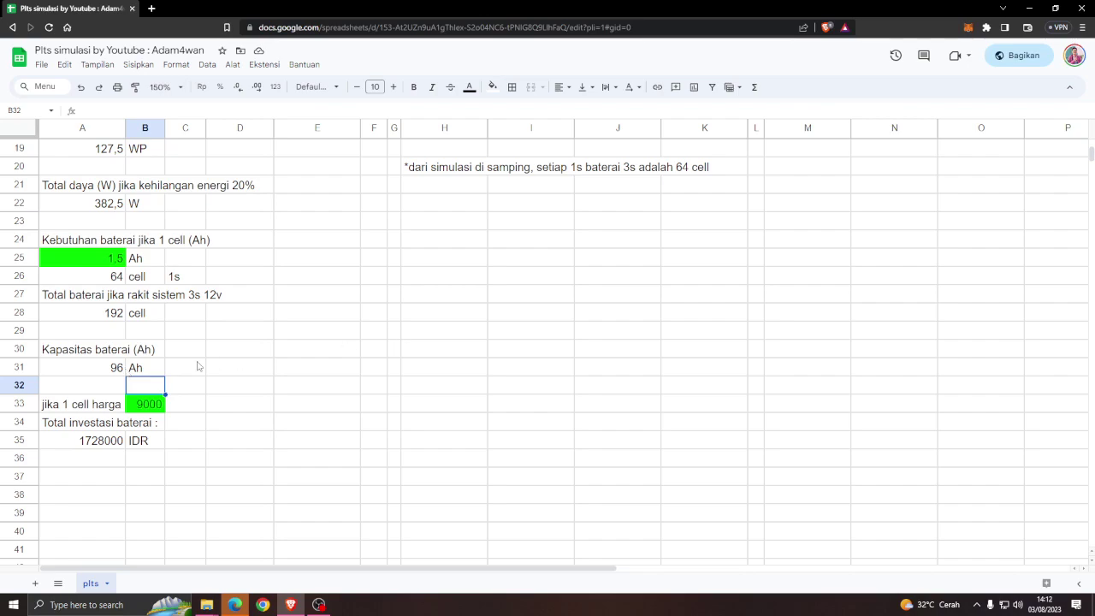
- Compare the load table and solar panel figures with the battery capacity (Kapasitas baterai) formula in A31
scroll(358, 377, up, 5)
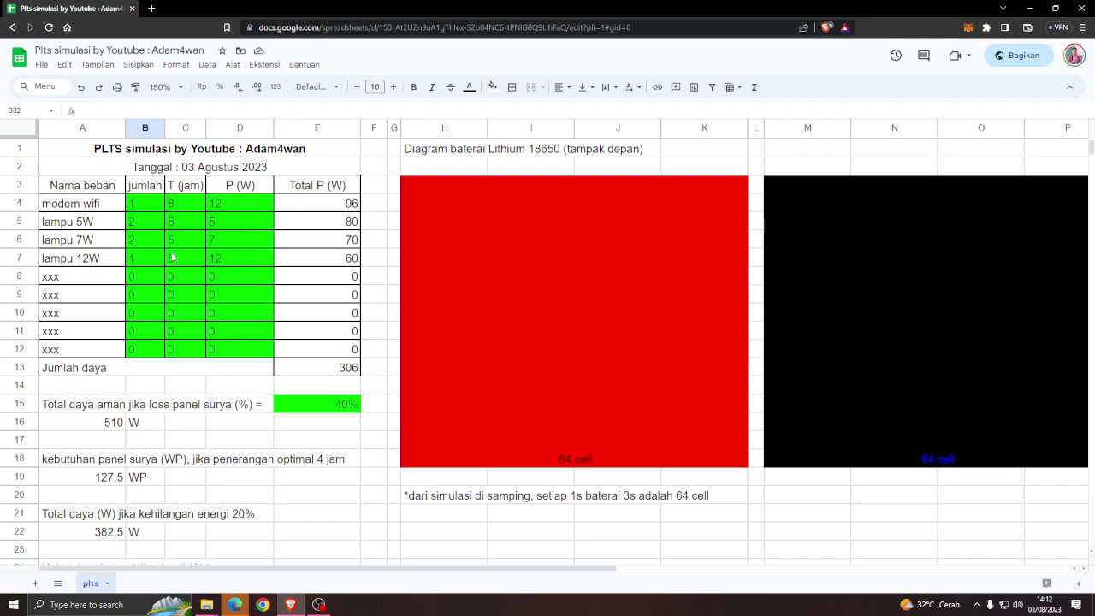
scroll(172, 235, down, 1)
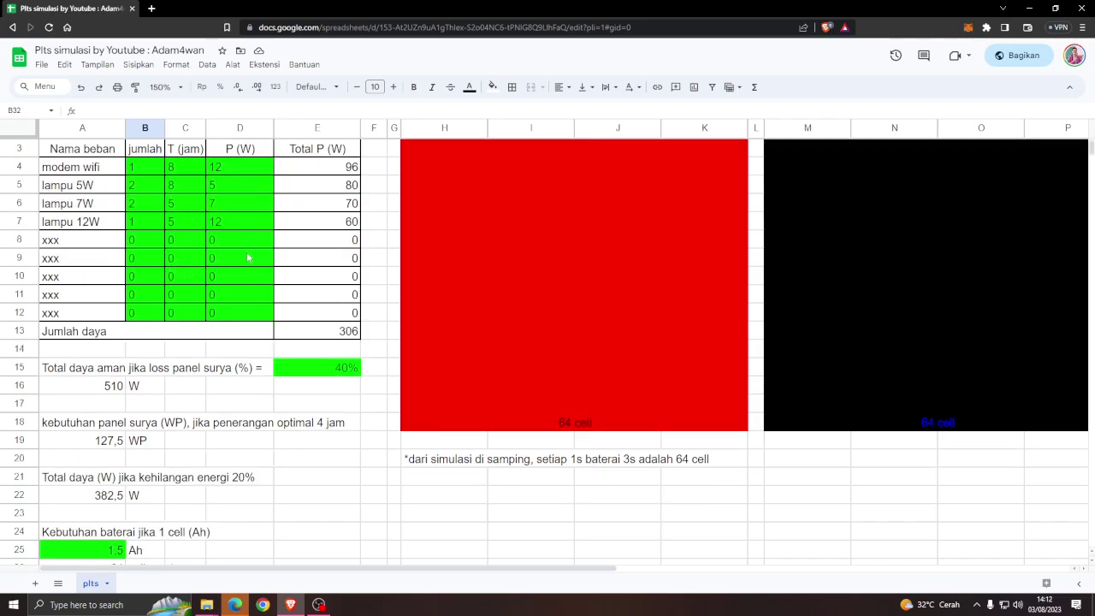
scroll(227, 257, down, 4)
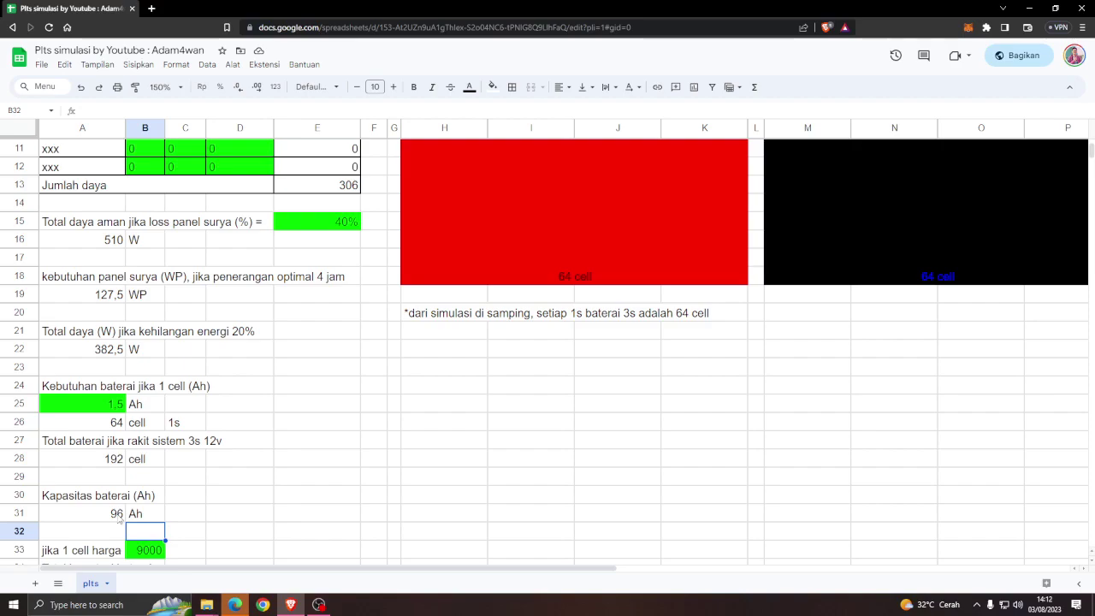
scroll(137, 427, up, 5)
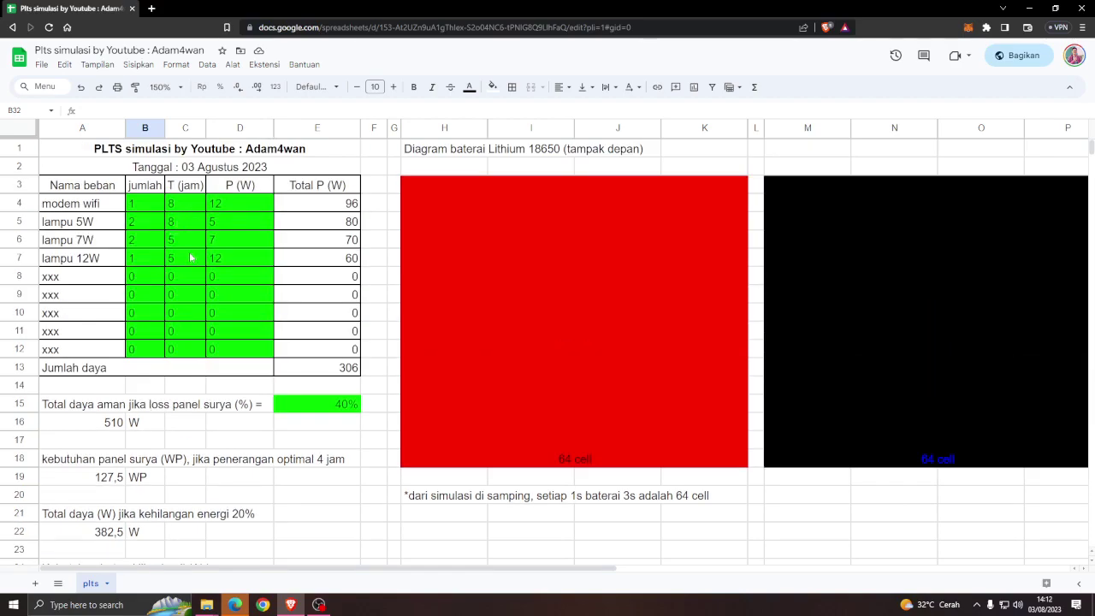
scroll(224, 288, down, 2)
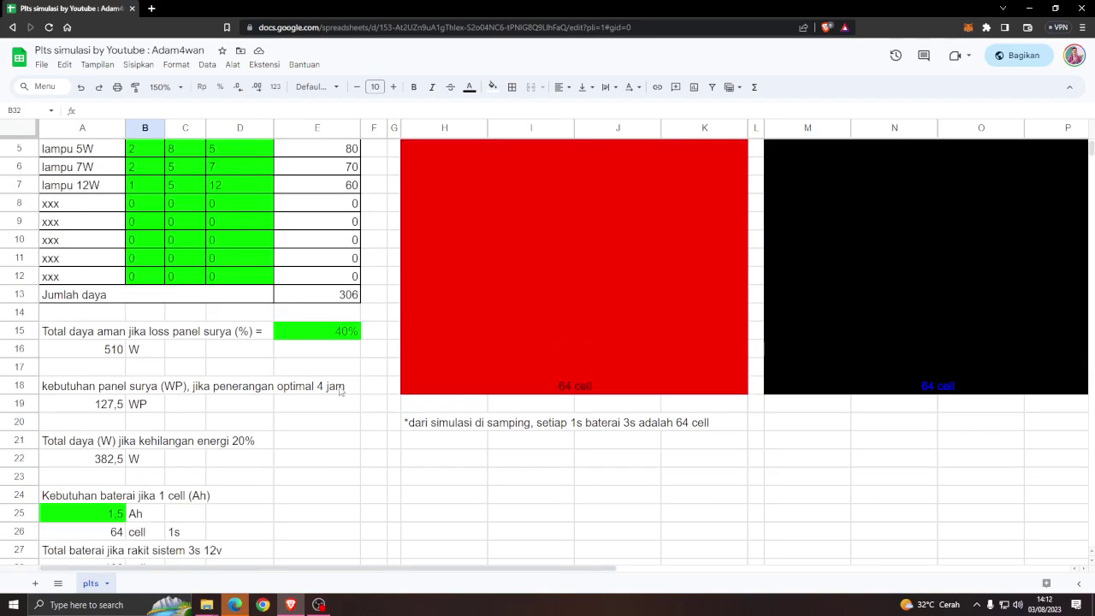
scroll(147, 387, down, 3)
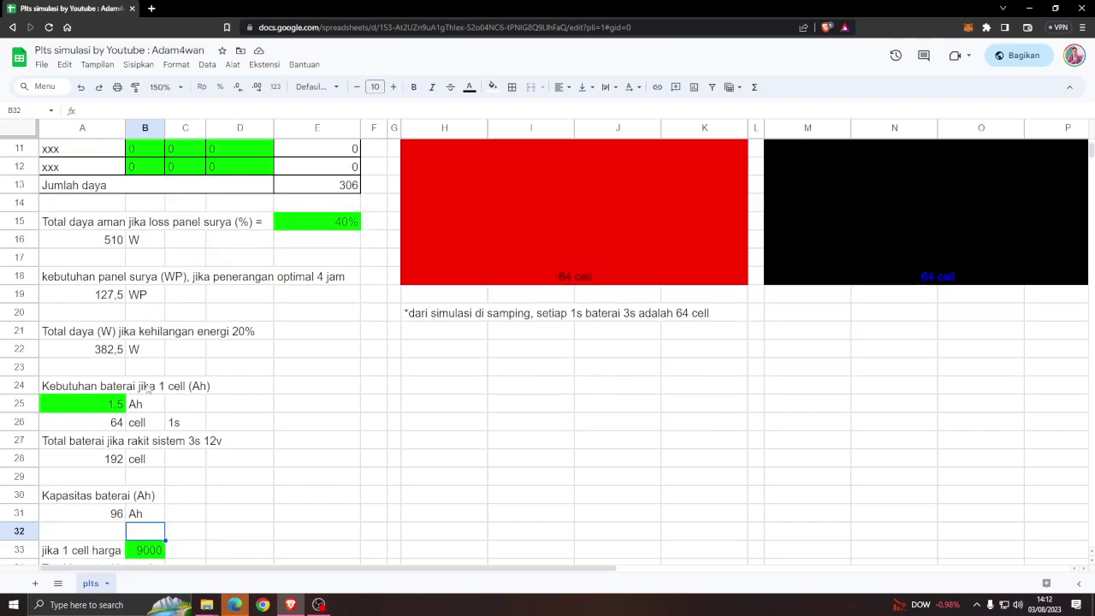
scroll(147, 387, down, 2)
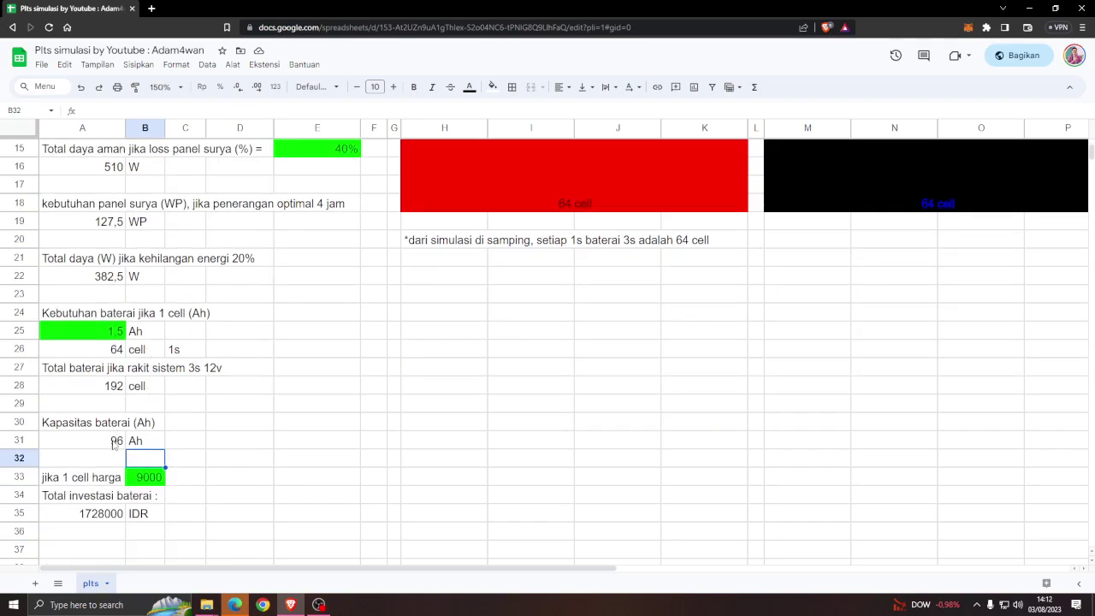
click(113, 443)
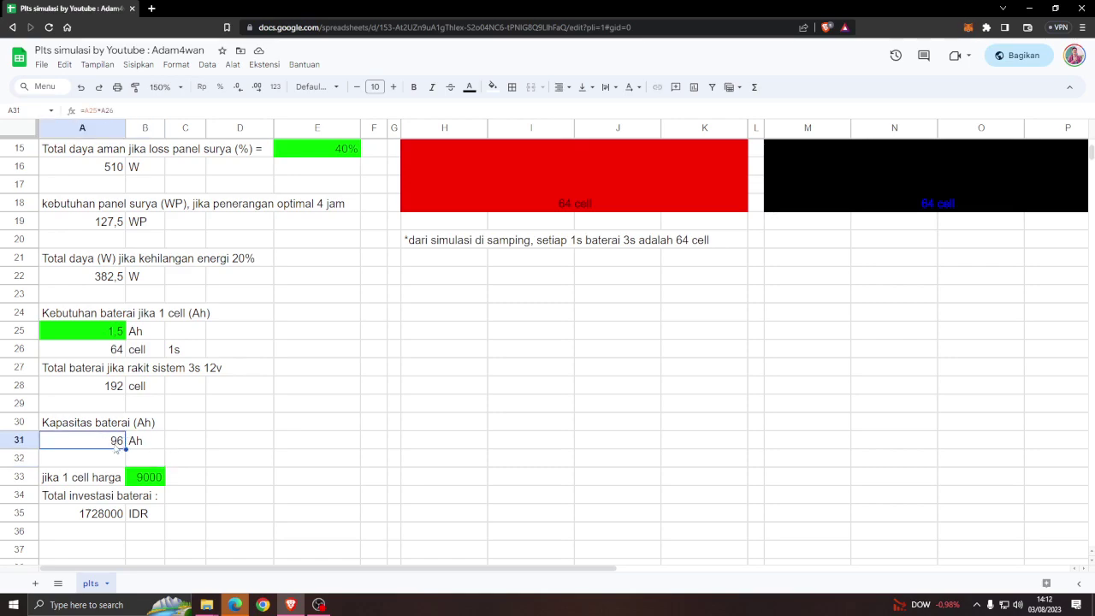
scroll(153, 449, up, 5)
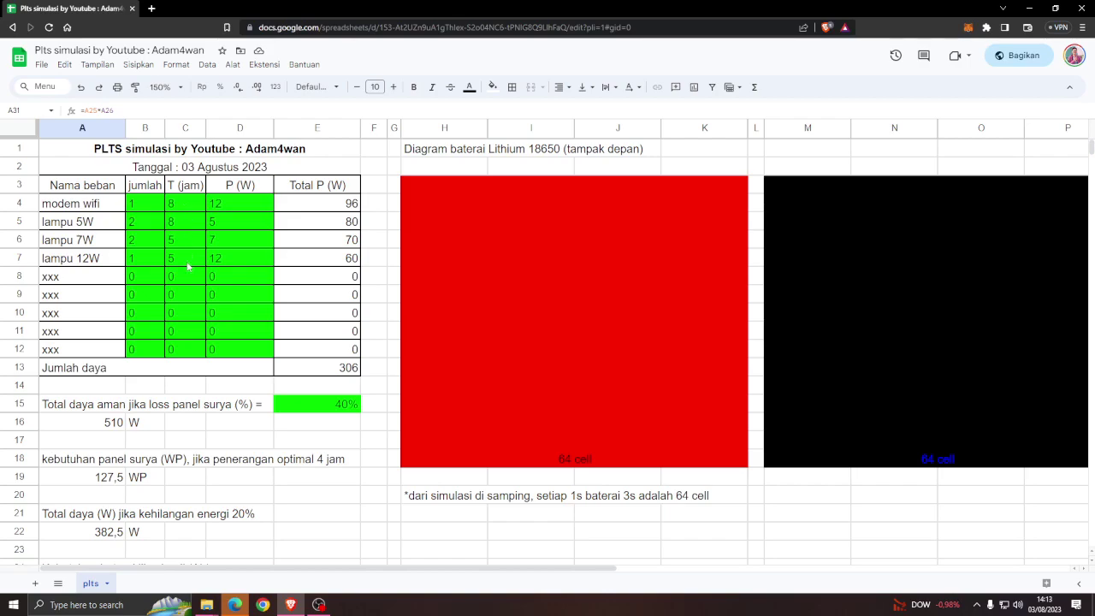
scroll(252, 249, down, 5)
scroll(275, 284, down, 3)
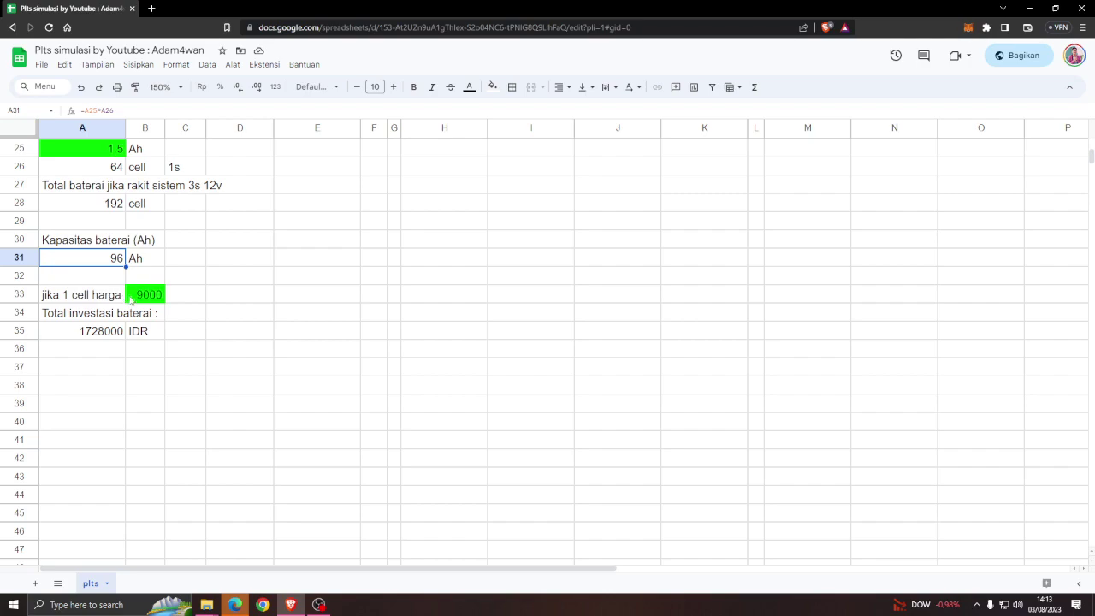
- Inspect how the total battery investment in A35 derives from the cell price in B33 and the 3s cell count in A28
click(149, 301)
scroll(209, 306, up, 2)
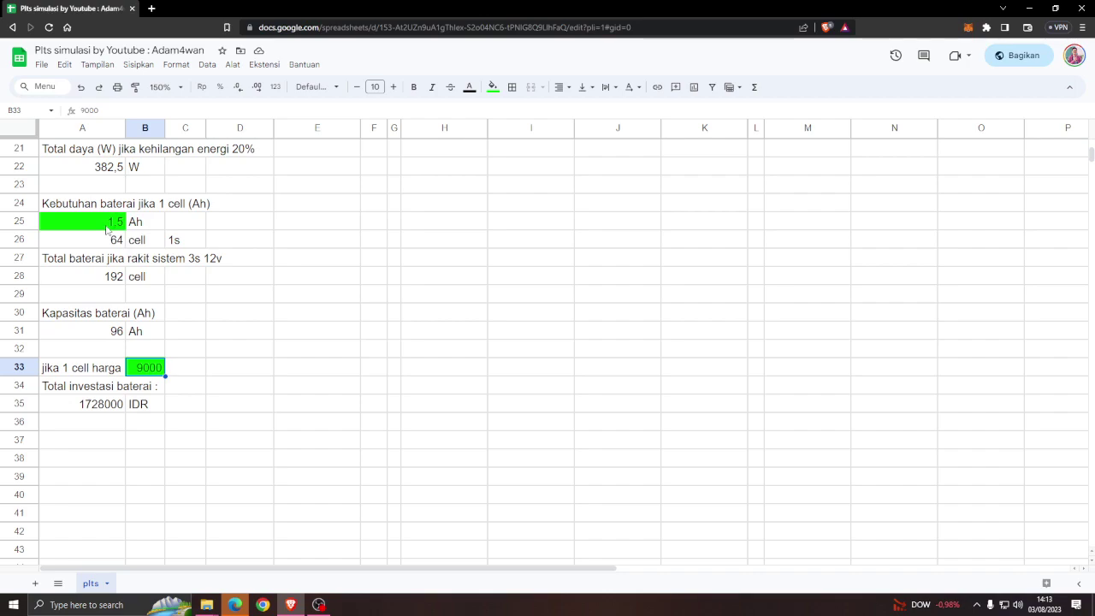
click(111, 227)
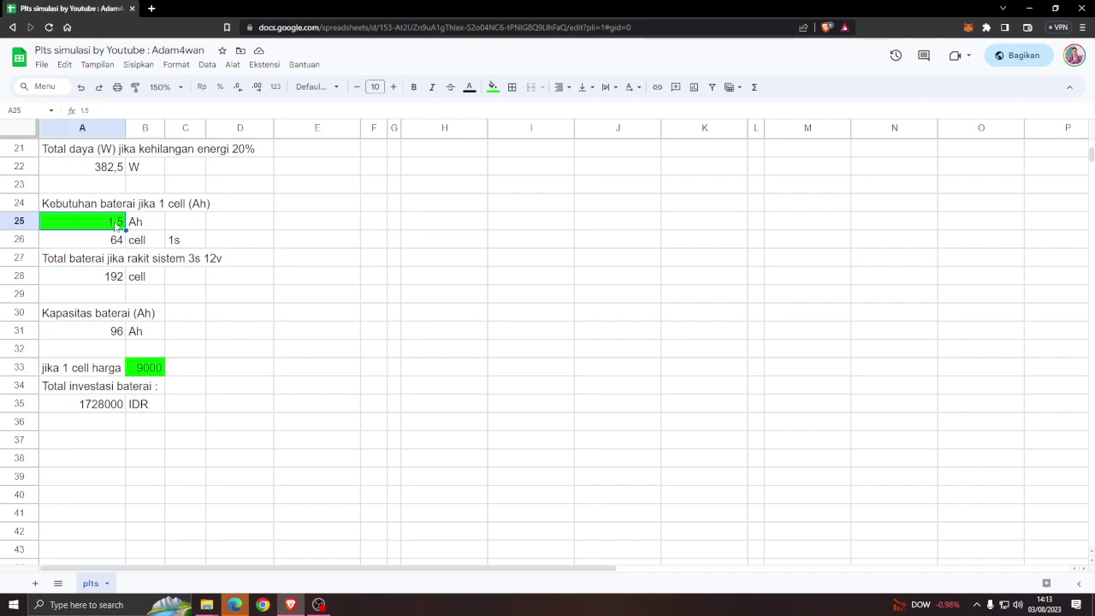
click(156, 375)
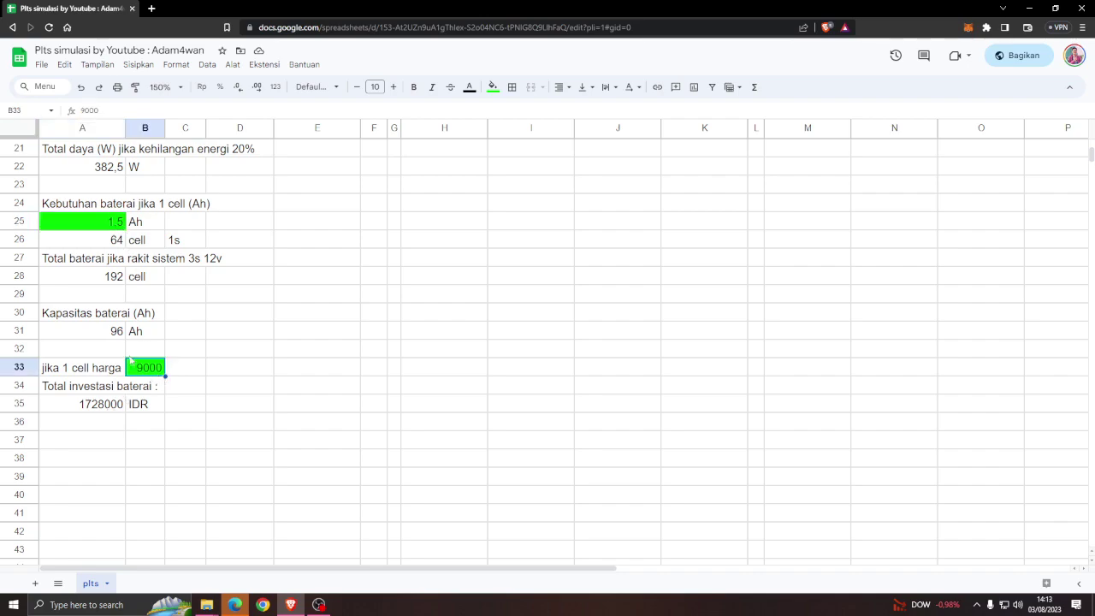
click(109, 275)
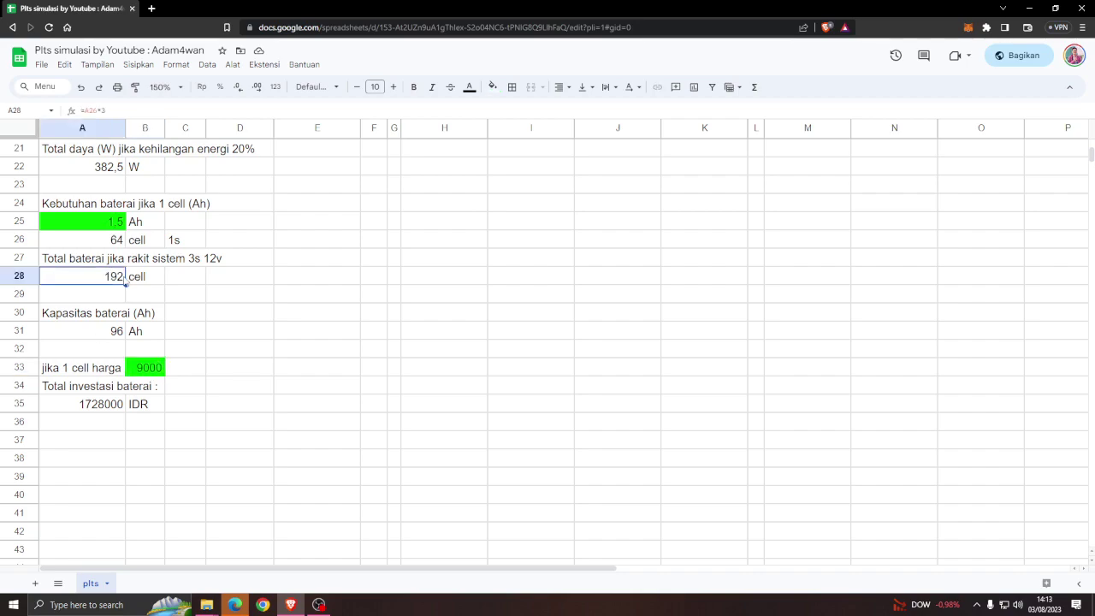
click(102, 405)
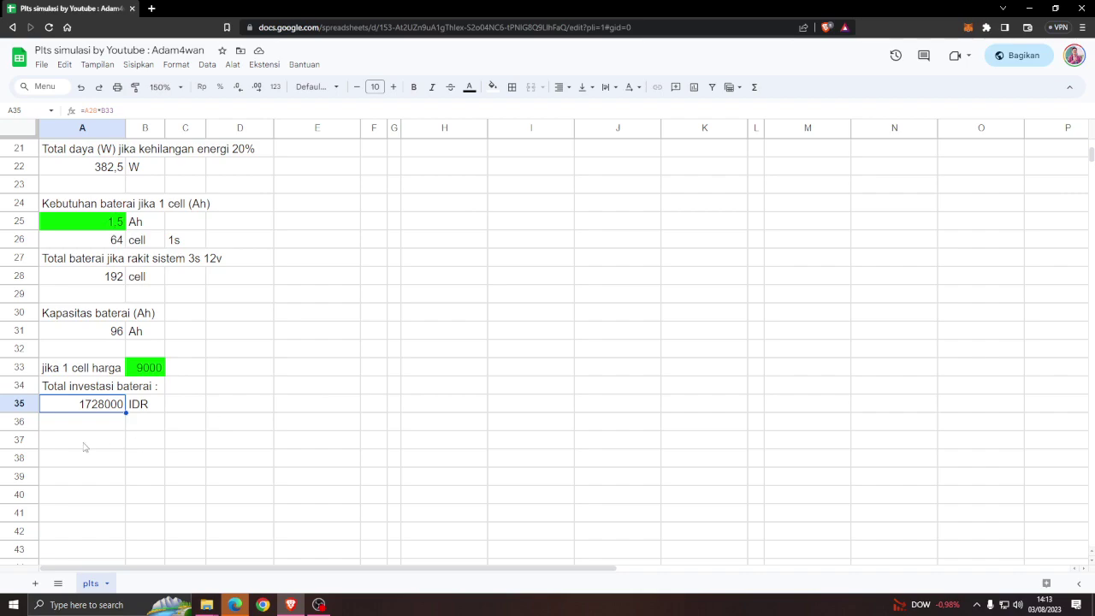
- Compare the 1s cell count formula in A26 with the three cell blocks of the Lithium 18650 battery diagram
scroll(571, 425, up, 5)
scroll(572, 425, down, 5)
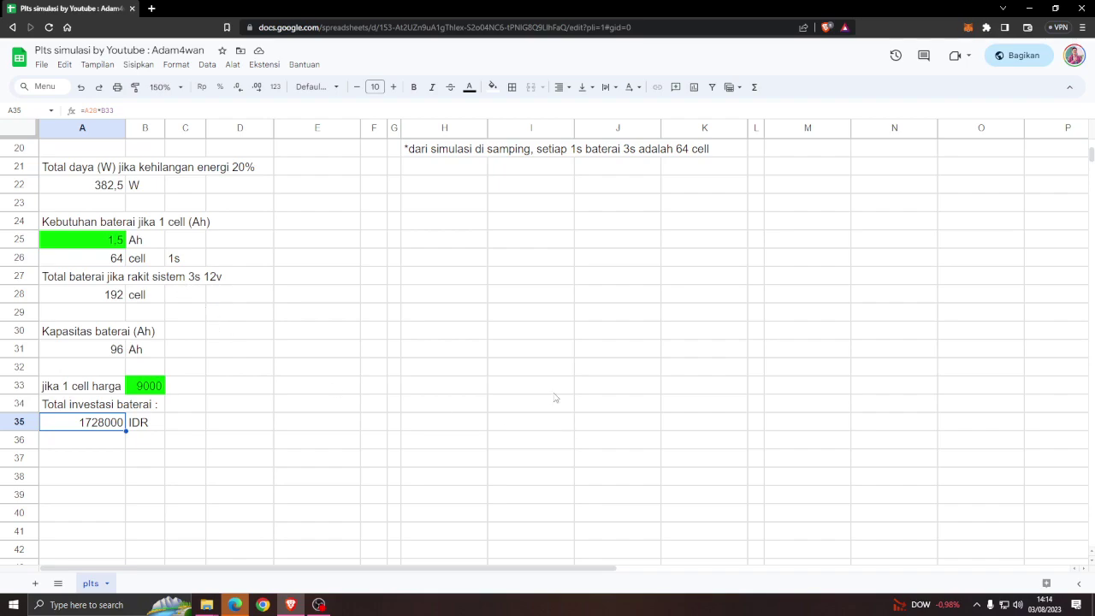
scroll(539, 393, up, 1)
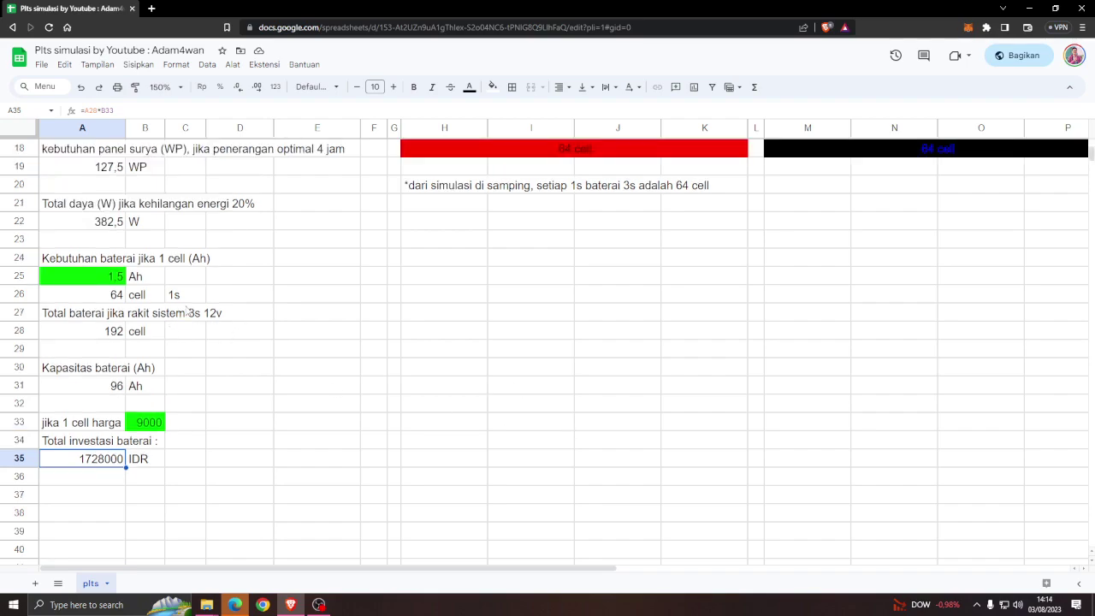
click(114, 299)
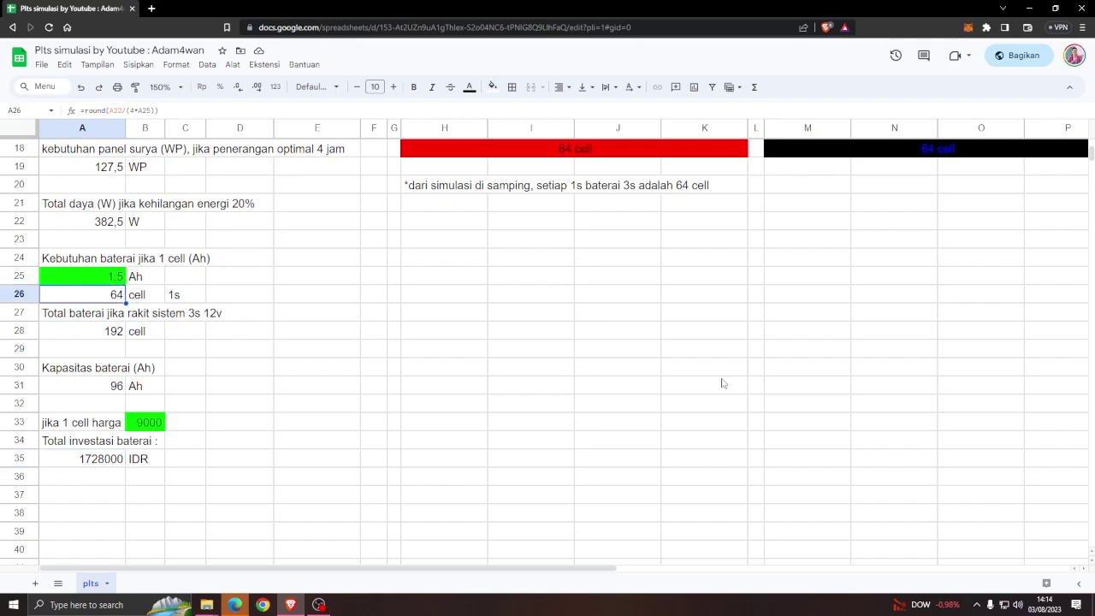
scroll(721, 383, up, 6)
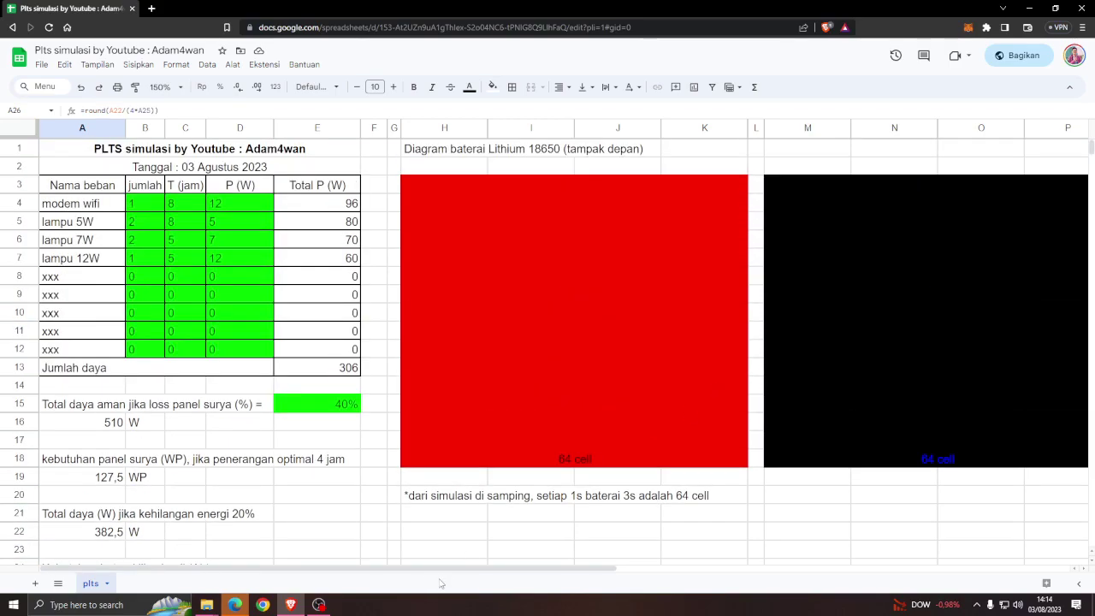
drag(443, 568, 648, 570)
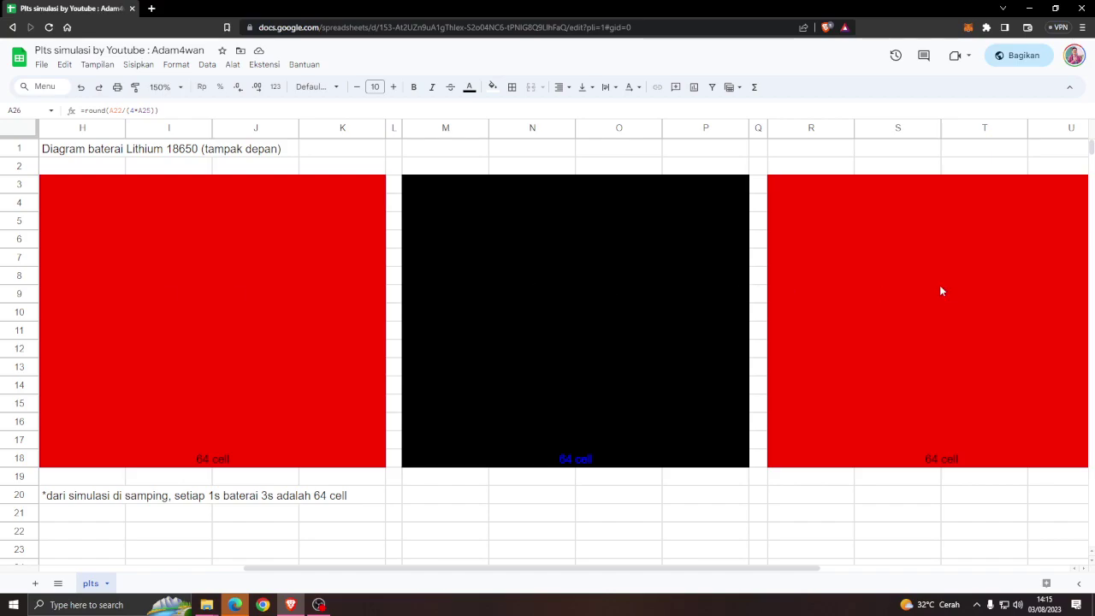
mouse_move(418, 568)
mouse_down()
mouse_move(245, 577)
mouse_move(407, 582)
mouse_up()
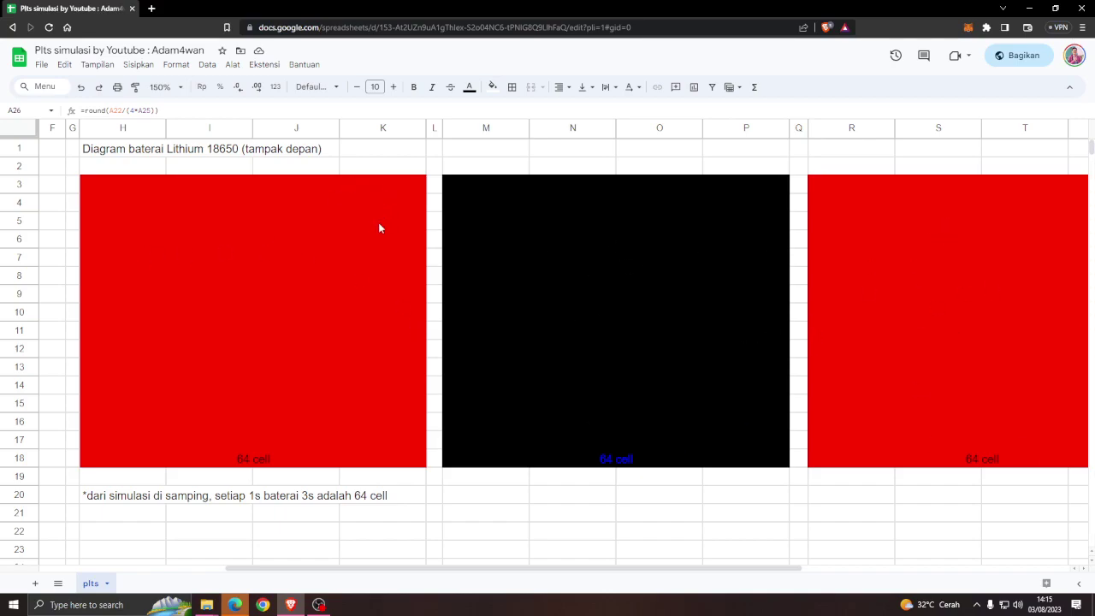
click(265, 277)
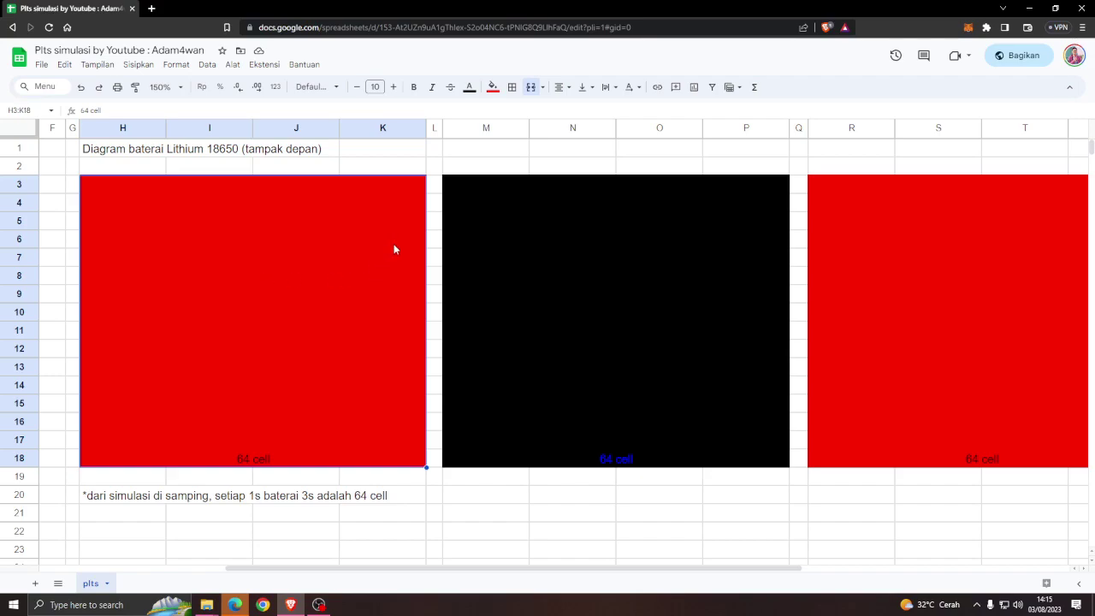
click(549, 287)
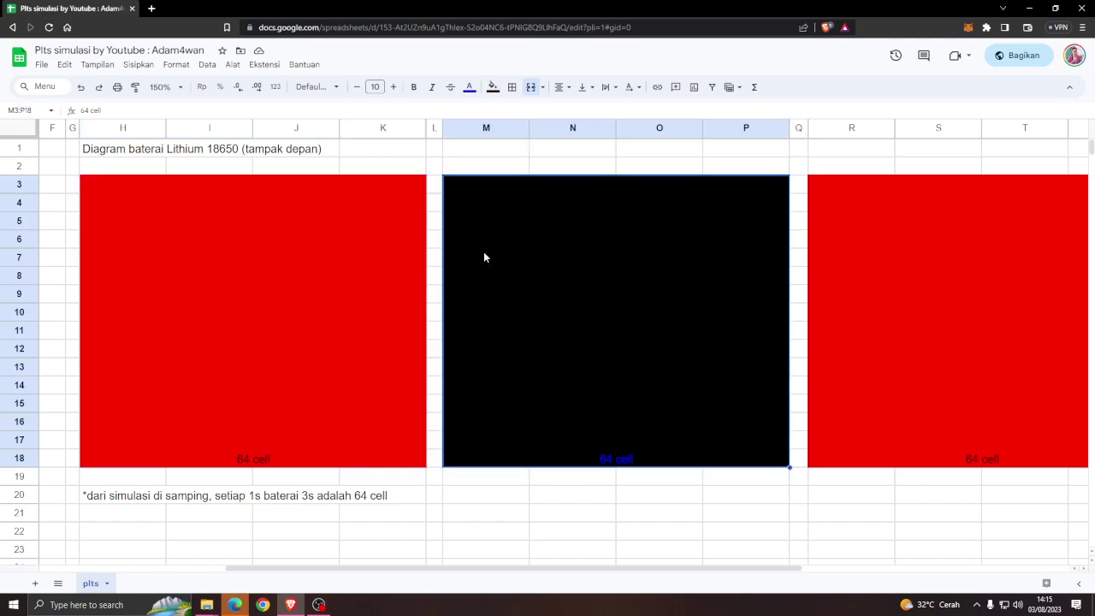
click(904, 269)
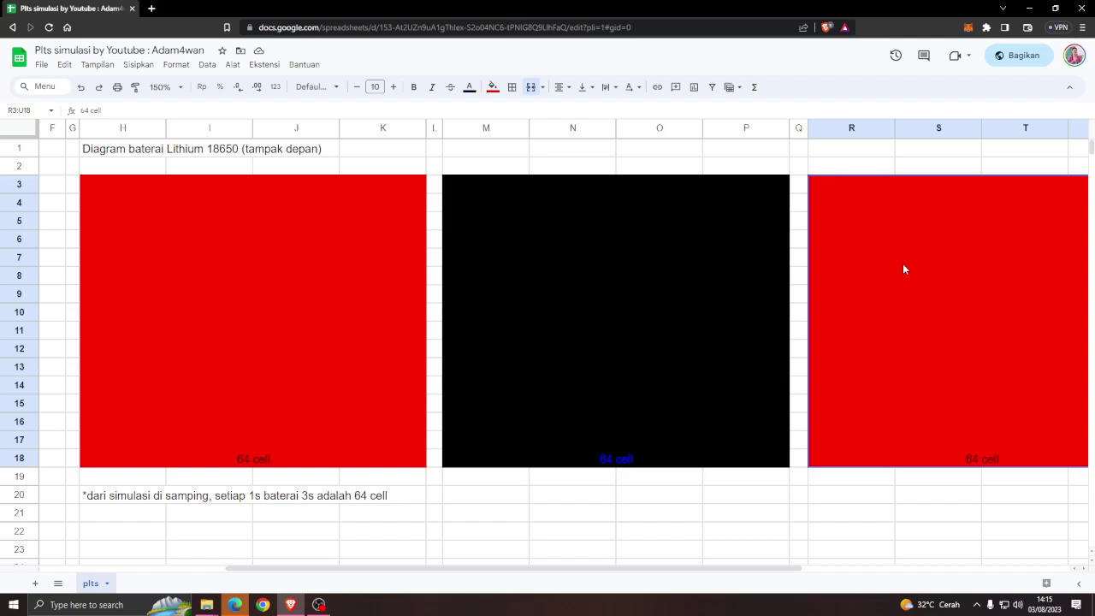
- Examine the battery diagram's front-view title and the order of its red and black blocks, and return to the load table
click(295, 152)
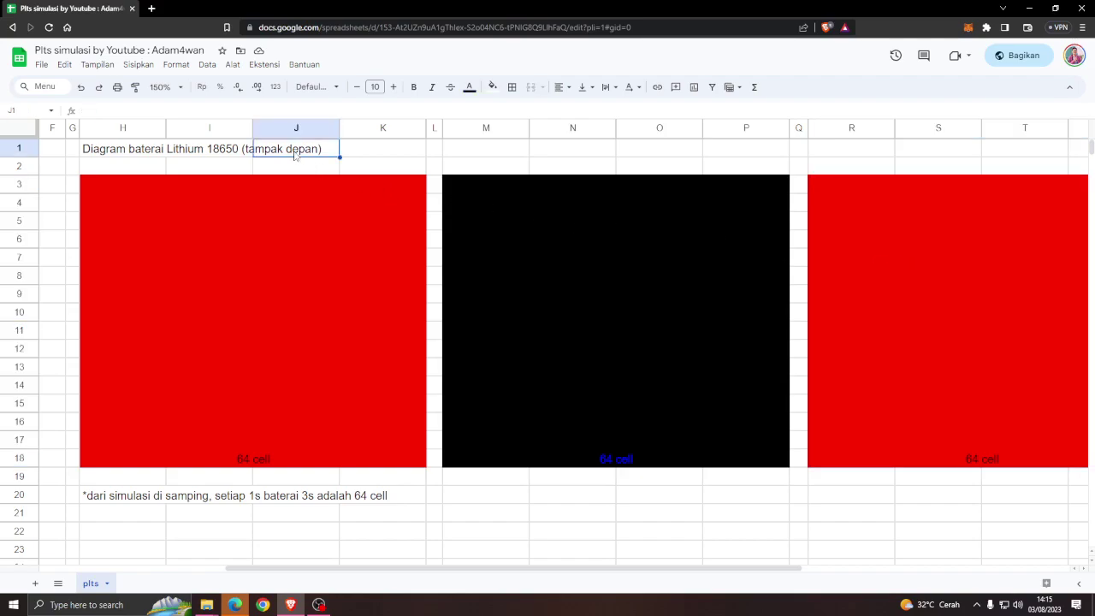
click(99, 150)
click(194, 294)
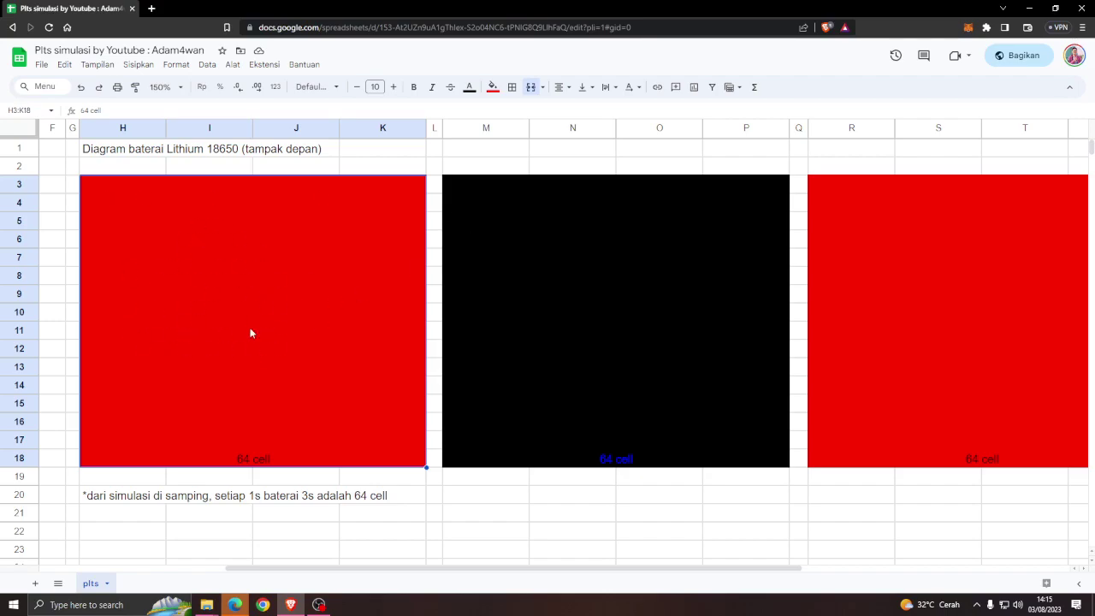
click(591, 251)
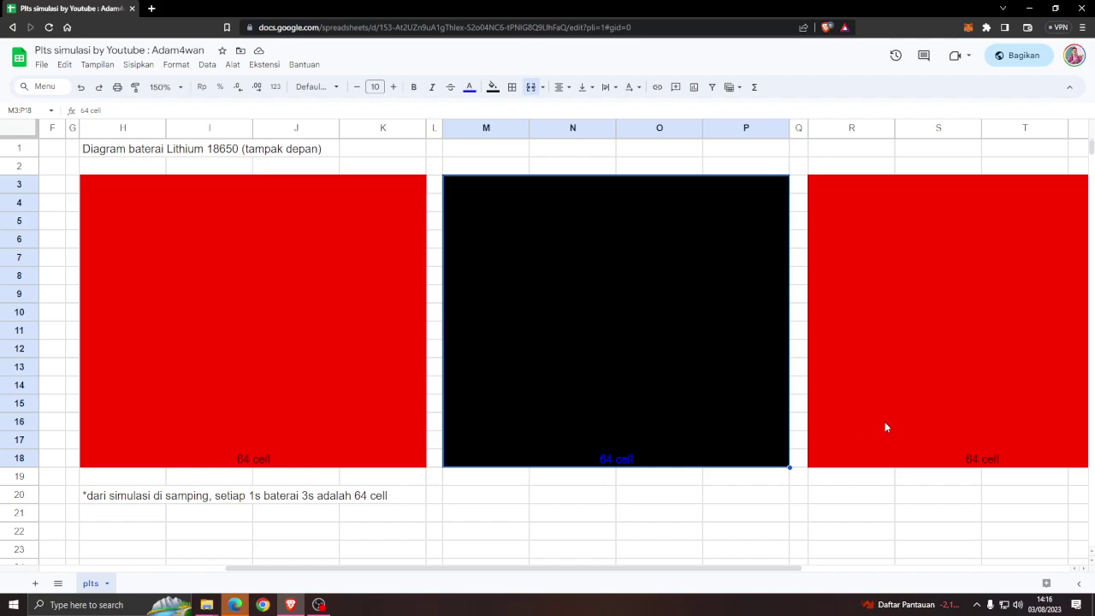
click(297, 336)
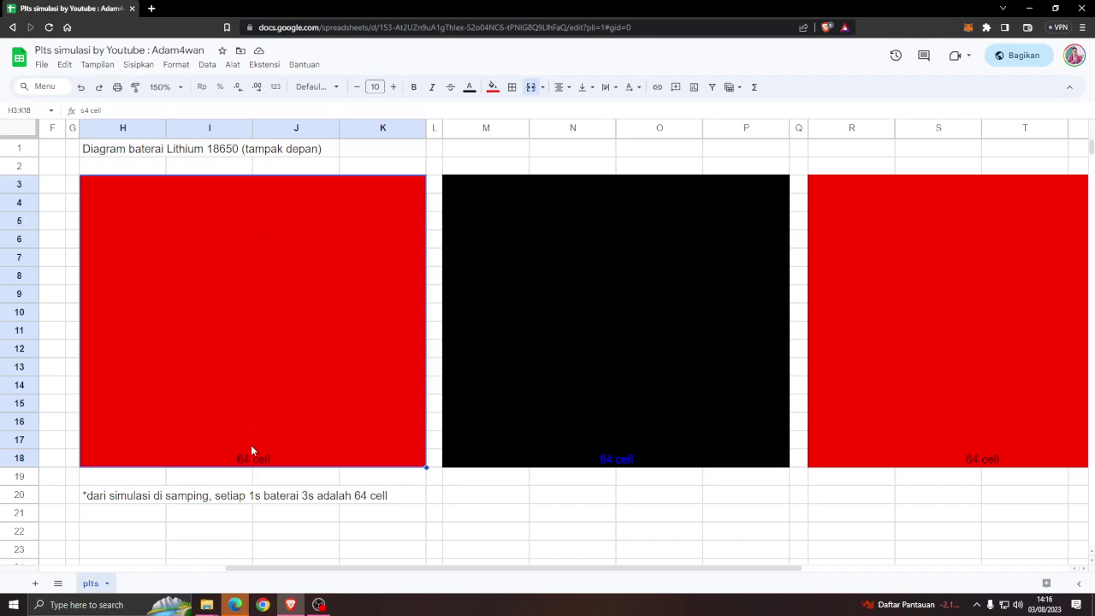
click(596, 296)
click(895, 249)
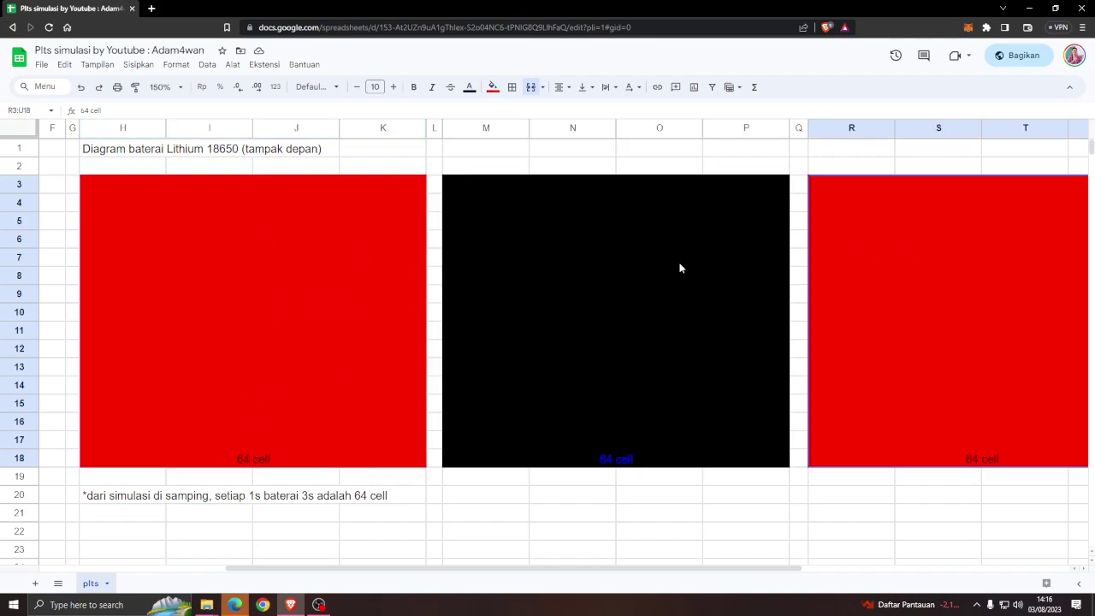
click(679, 269)
click(374, 269)
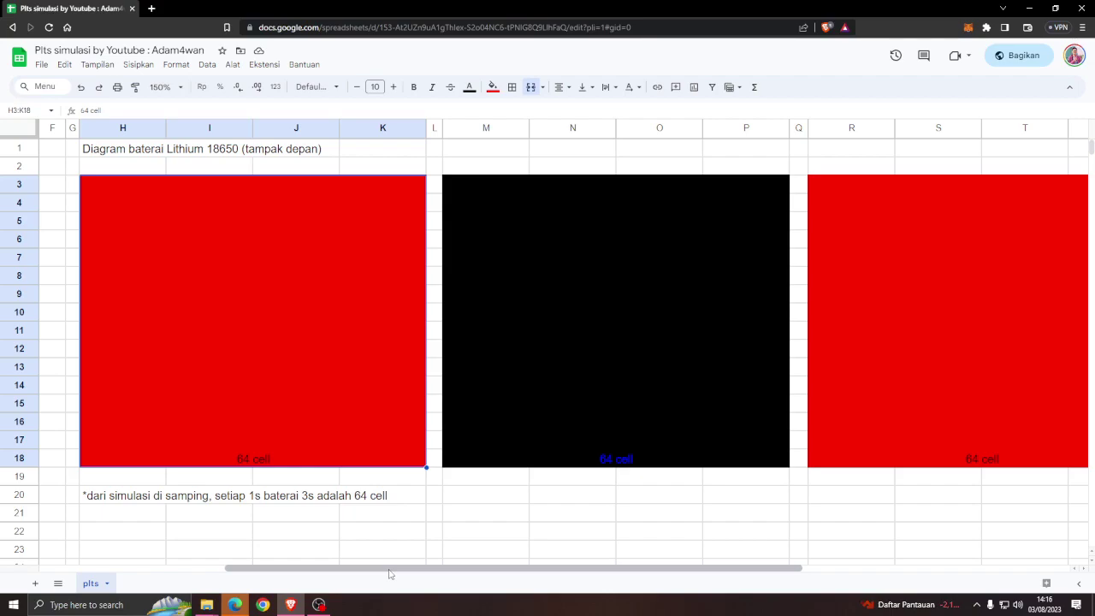
drag(389, 573, 184, 573)
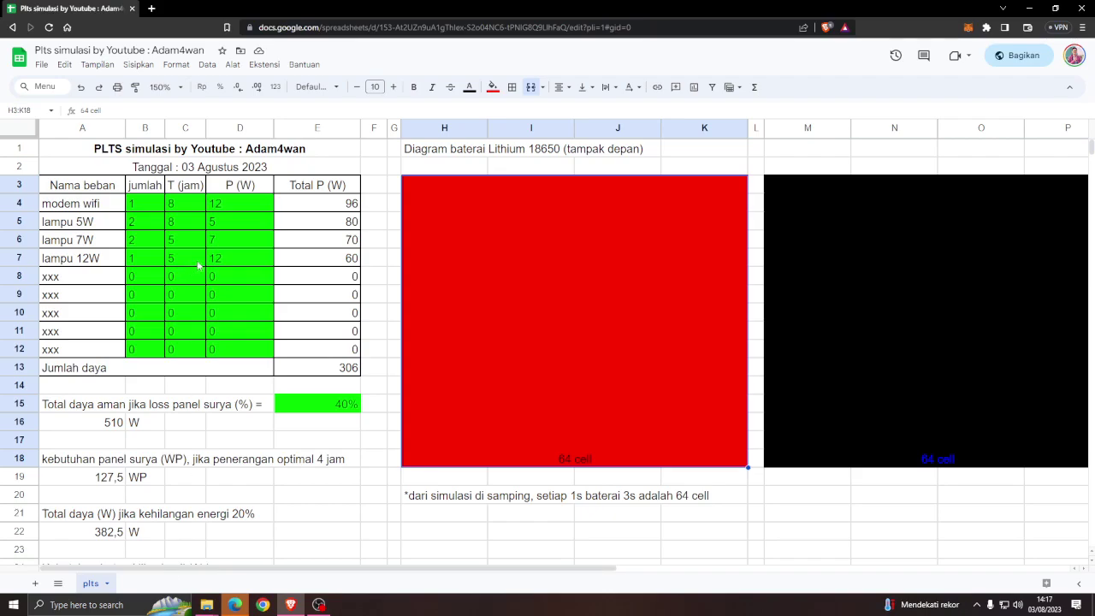